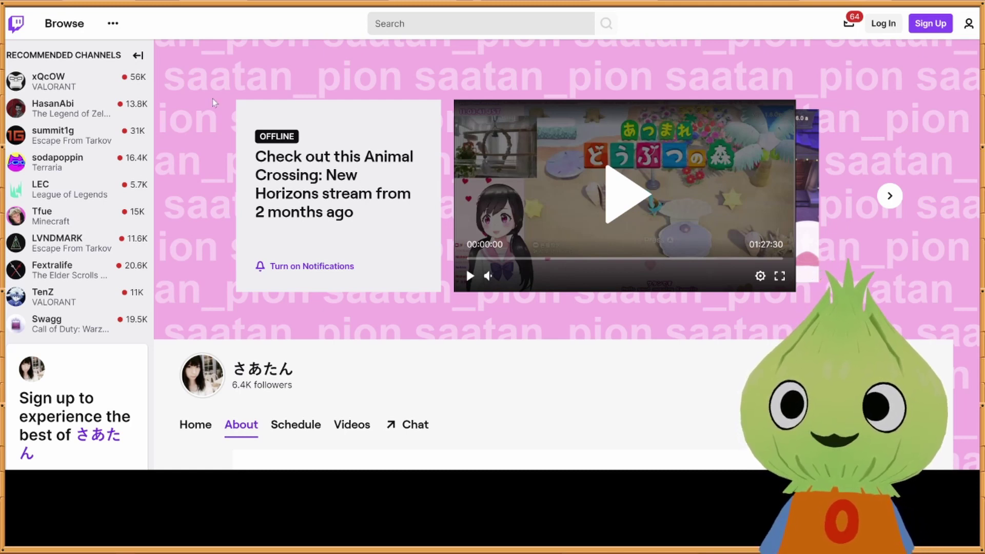
Scroll the channel's About tab down to the 翻訳ちゃん link to sayonari.com/trans_asr/
{"action": "scroll", "coordinate": [225, 131], "scroll_direction": "down", "scroll_amount": 3}
{"action": "scroll", "coordinate": [224, 130], "scroll_direction": "up", "scroll_amount": 2}
{"action": "scroll", "coordinate": [224, 130], "scroll_direction": "up", "scroll_amount": 1}
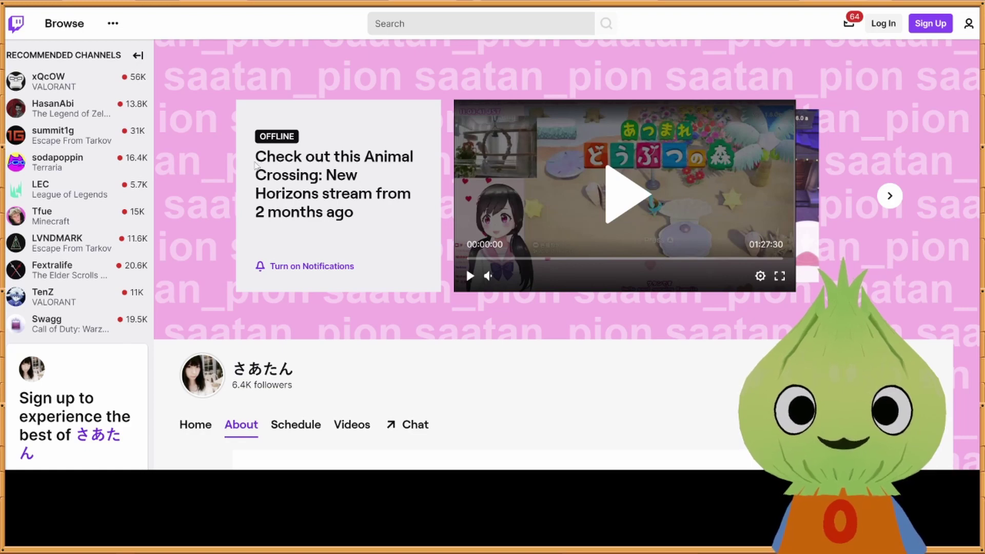
{"action": "scroll", "coordinate": [554, 205], "scroll_direction": "down", "scroll_amount": 2}
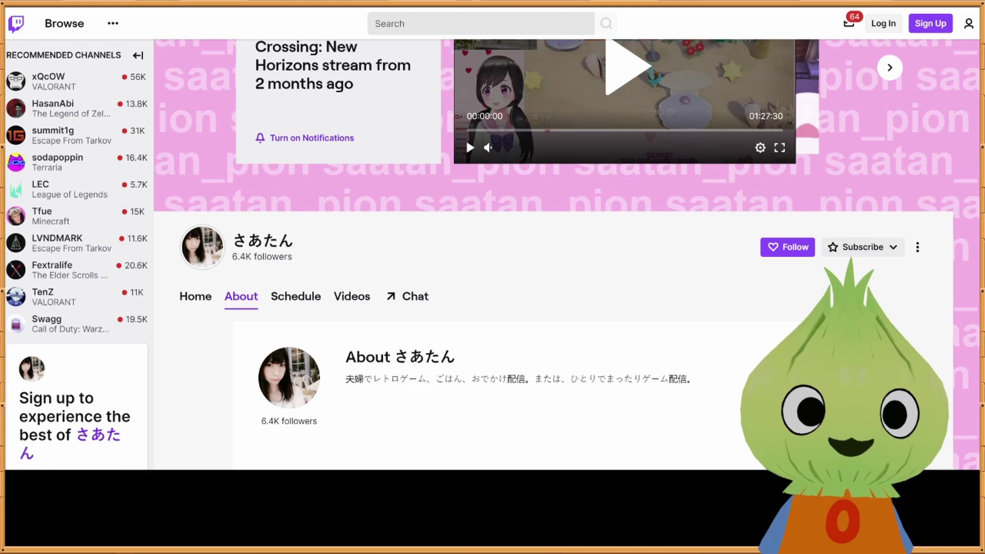
{"action": "key", "text": "ctrl+l"}
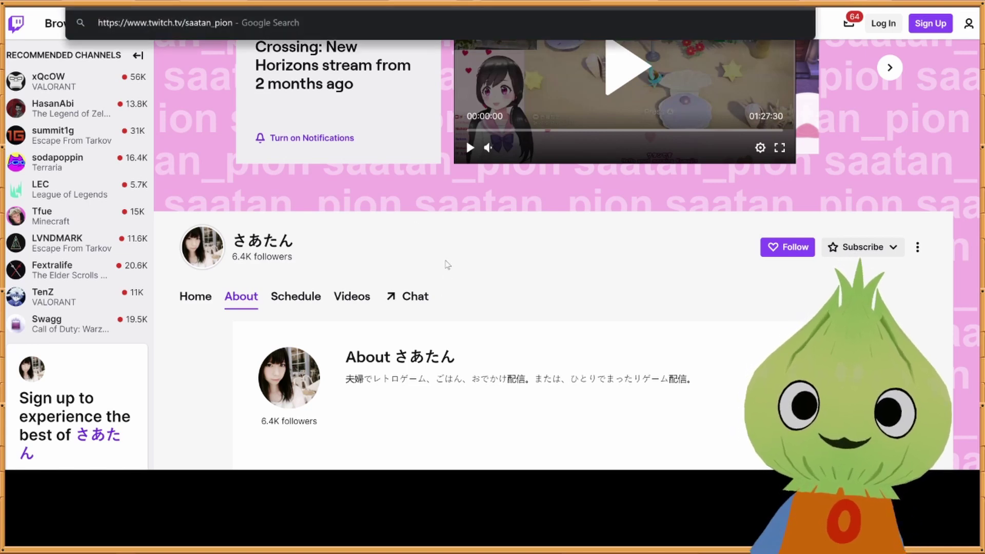
{"action": "key", "text": "Escape"}
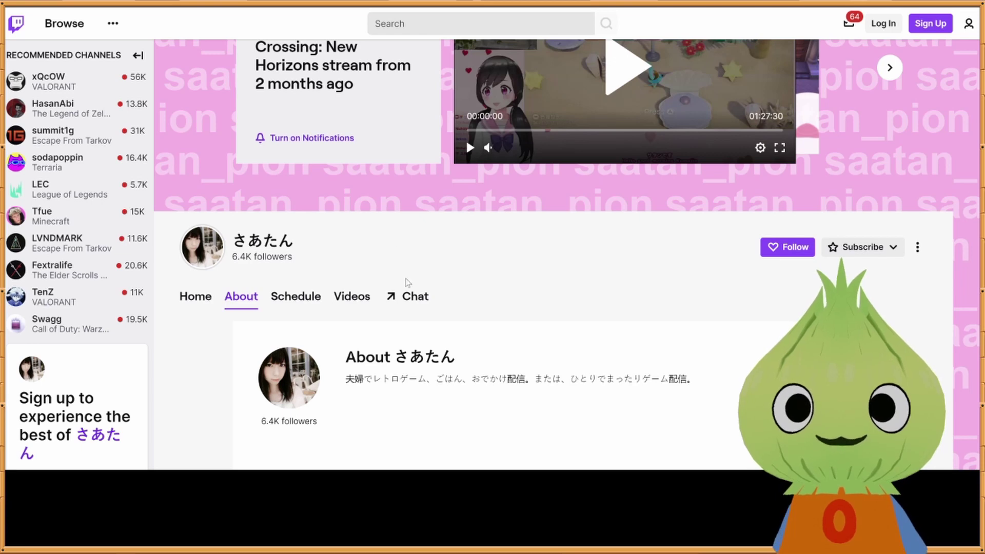
{"action": "scroll", "coordinate": [303, 298], "scroll_direction": "down", "scroll_amount": 1}
{"action": "scroll", "coordinate": [302, 299], "scroll_direction": "down", "scroll_amount": 1}
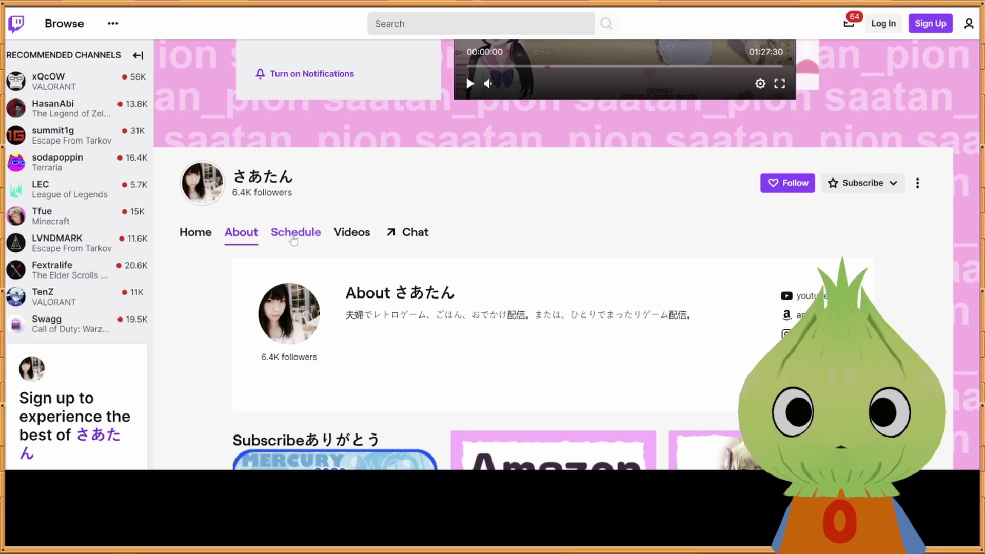
{"action": "scroll", "coordinate": [295, 237], "scroll_direction": "down", "scroll_amount": 3}
{"action": "scroll", "coordinate": [295, 237], "scroll_direction": "down", "scroll_amount": 10}
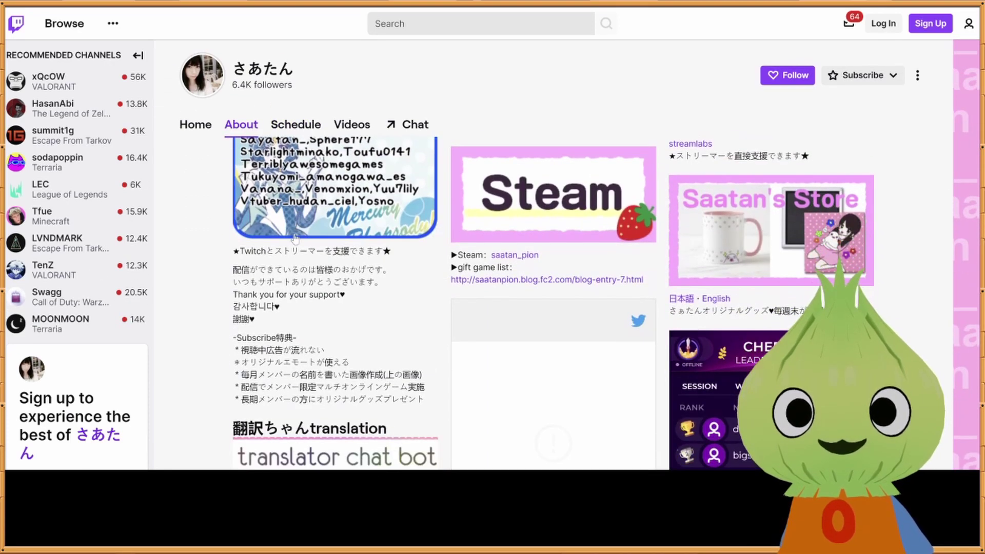
{"action": "scroll", "coordinate": [295, 236], "scroll_direction": "up", "scroll_amount": 2}
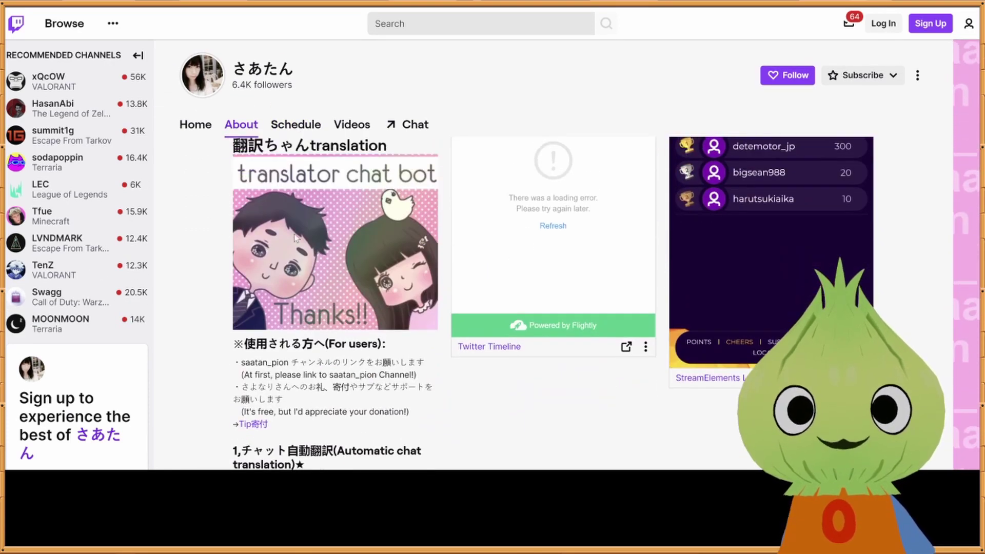
{"action": "scroll", "coordinate": [342, 198], "scroll_direction": "down", "scroll_amount": 4}
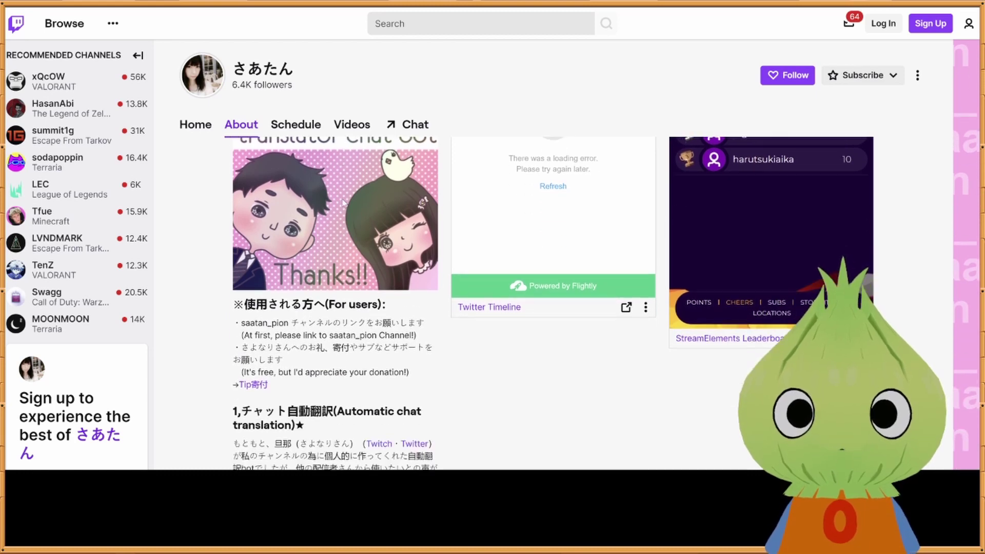
{"action": "scroll", "coordinate": [347, 220], "scroll_direction": "down", "scroll_amount": 4}
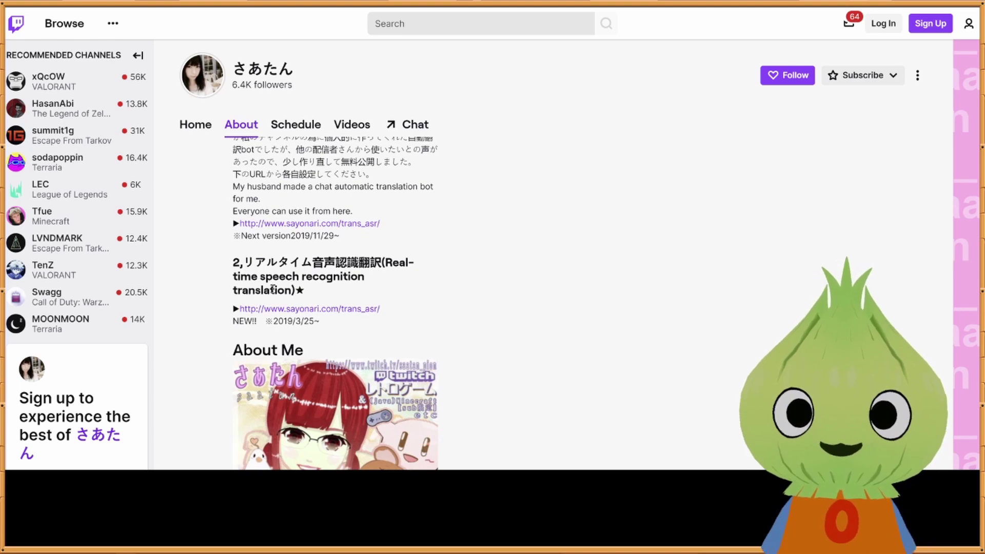
Open trans_asr's Voice recognition subtitles page and scroll to 'How to use: When using translation'
{"action": "left_click", "coordinate": [340, 310]}
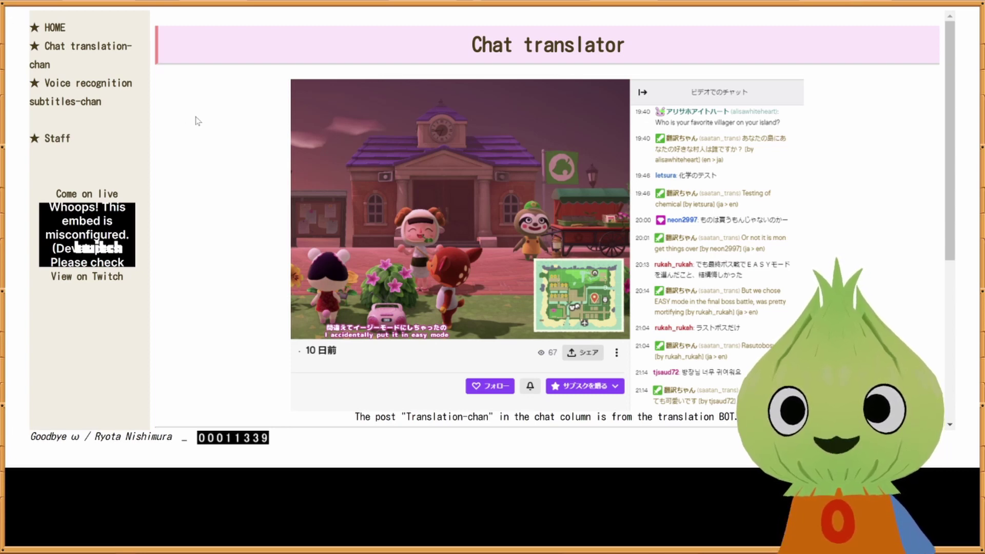
{"action": "left_click", "coordinate": [102, 91]}
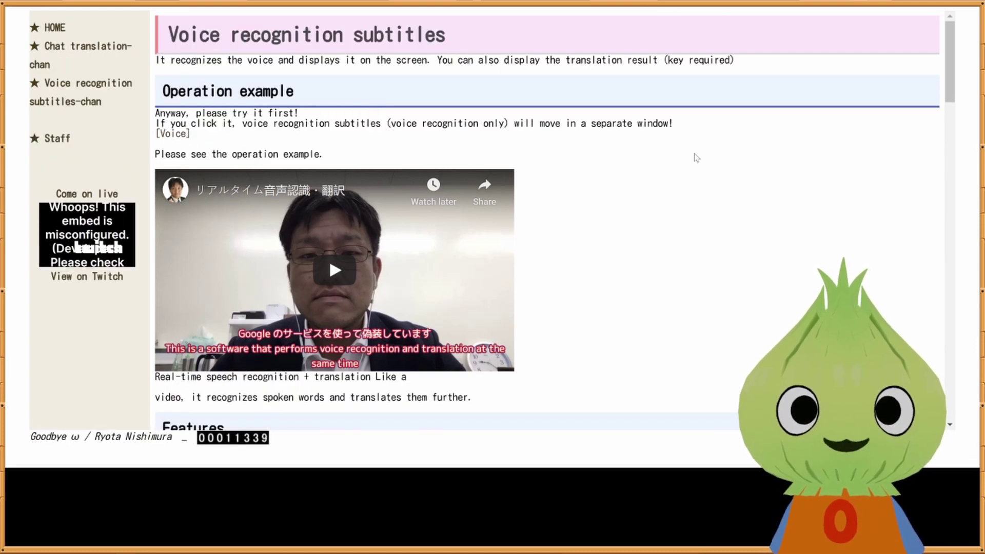
{"action": "scroll", "coordinate": [696, 158], "scroll_direction": "down", "scroll_amount": 4}
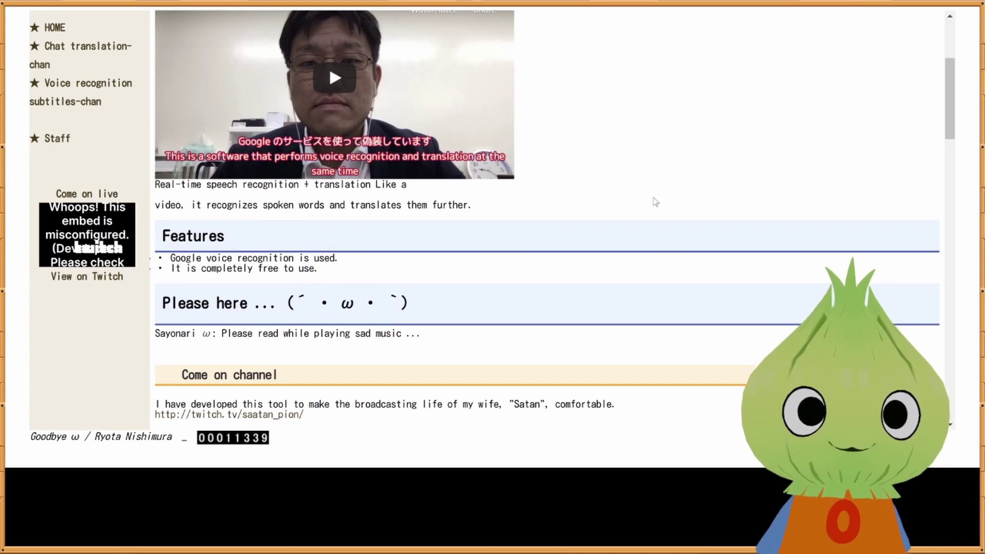
{"action": "scroll", "coordinate": [655, 202], "scroll_direction": "down", "scroll_amount": 12}
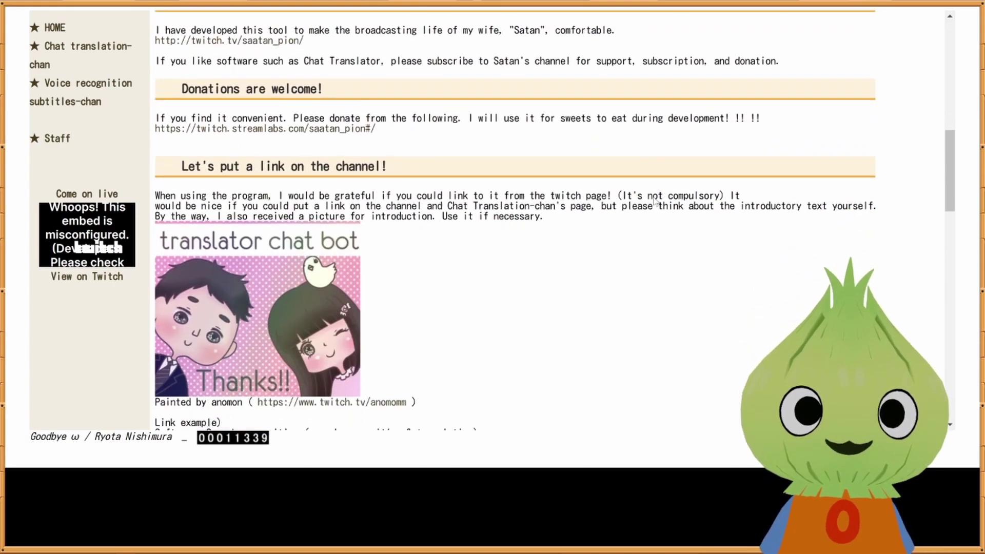
{"action": "scroll", "coordinate": [655, 201], "scroll_direction": "down", "scroll_amount": 8}
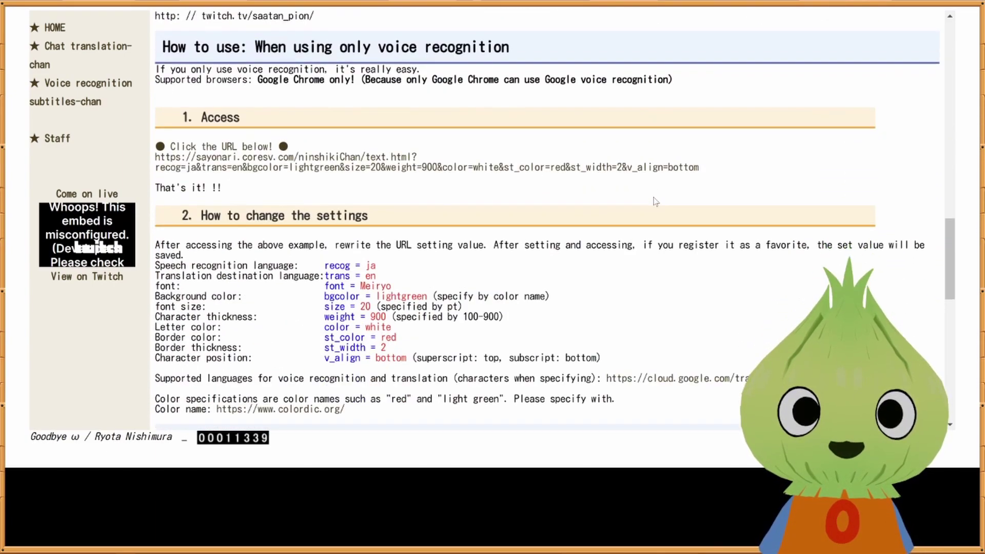
{"action": "scroll", "coordinate": [655, 201], "scroll_direction": "down", "scroll_amount": 4}
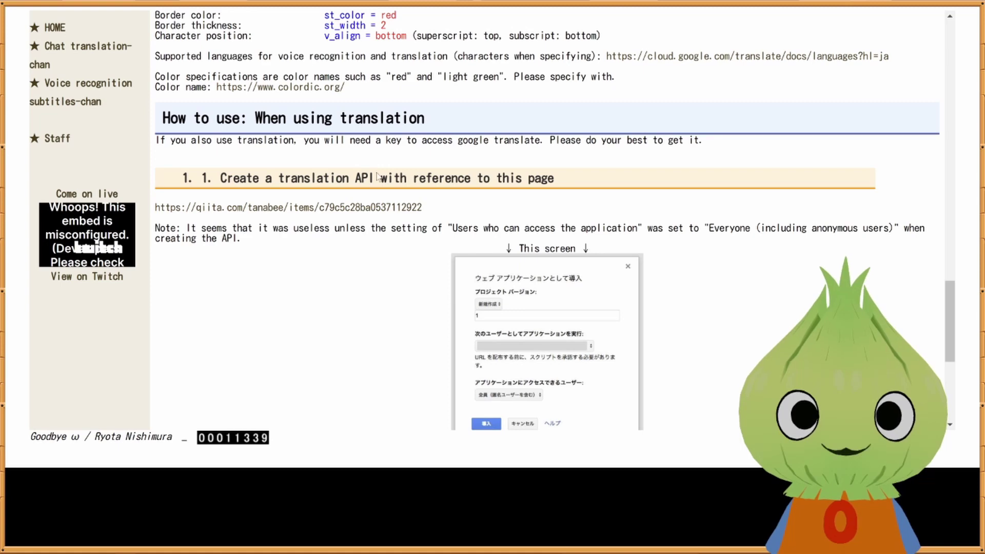
Open the Qiita free translation API article and scroll to its '1. Access GAS' section
{"action": "left_click", "coordinate": [364, 206]}
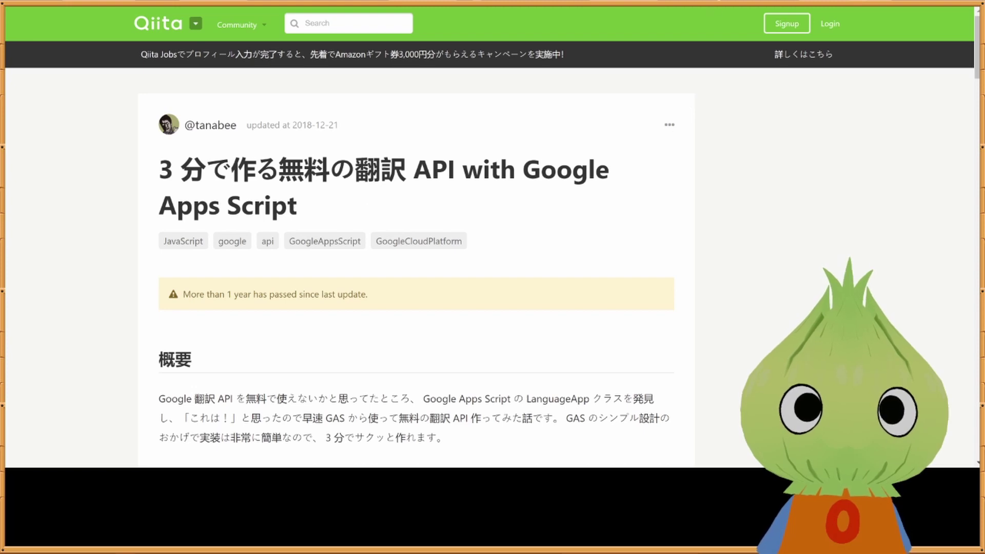
{"action": "scroll", "coordinate": [552, 254], "scroll_direction": "down", "scroll_amount": 7}
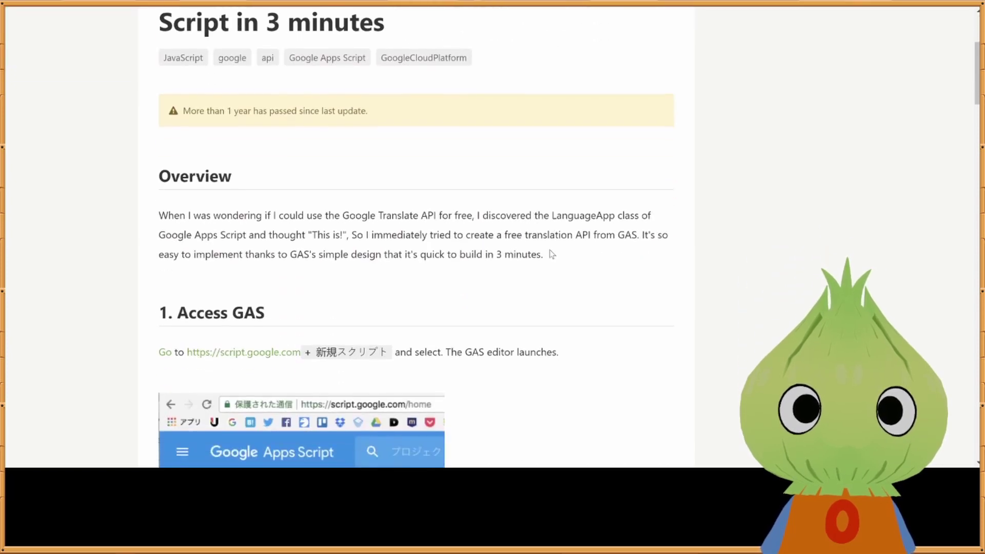
{"action": "scroll", "coordinate": [554, 253], "scroll_direction": "down", "scroll_amount": 3}
{"action": "scroll", "coordinate": [554, 252], "scroll_direction": "up", "scroll_amount": 3}
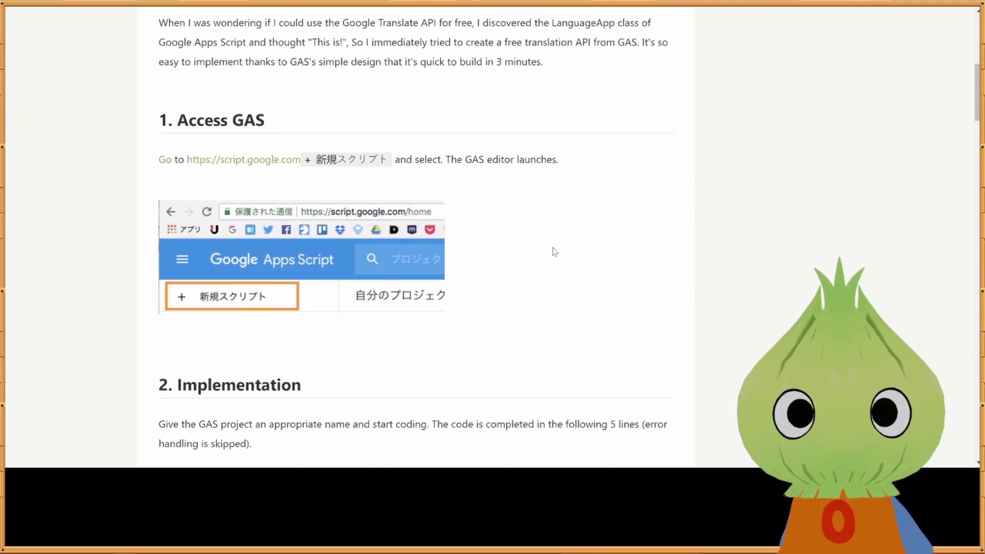
Create a new Apps Script project named twitchlation
{"action": "left_click", "coordinate": [264, 160]}
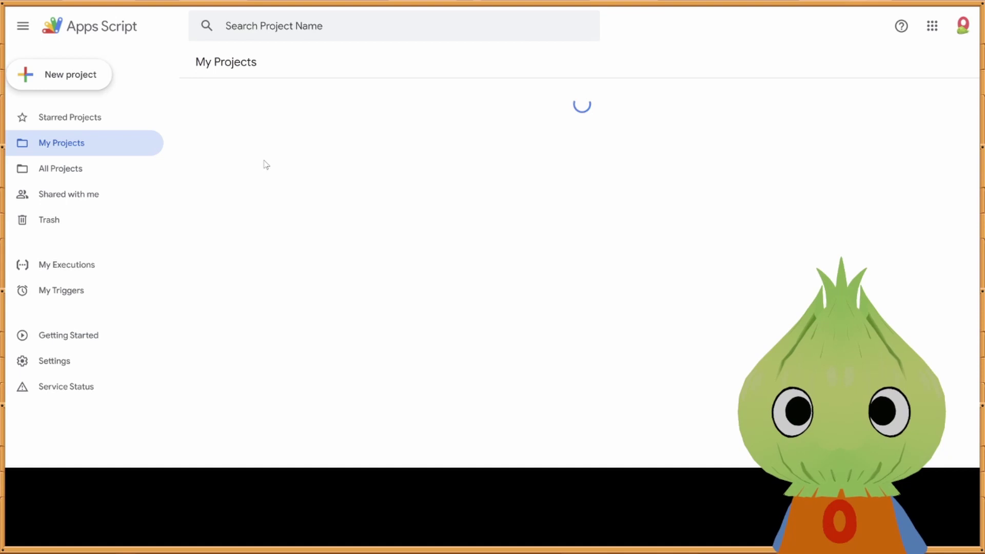
{"action": "left_click", "coordinate": [101, 82]}
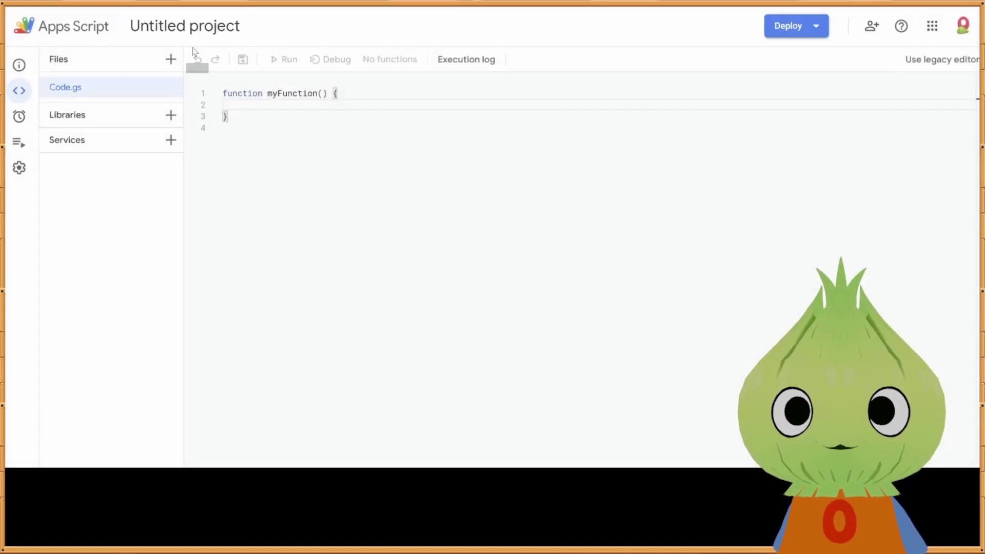
{"action": "left_click", "coordinate": [188, 27]}
{"action": "type", "text": "t"}
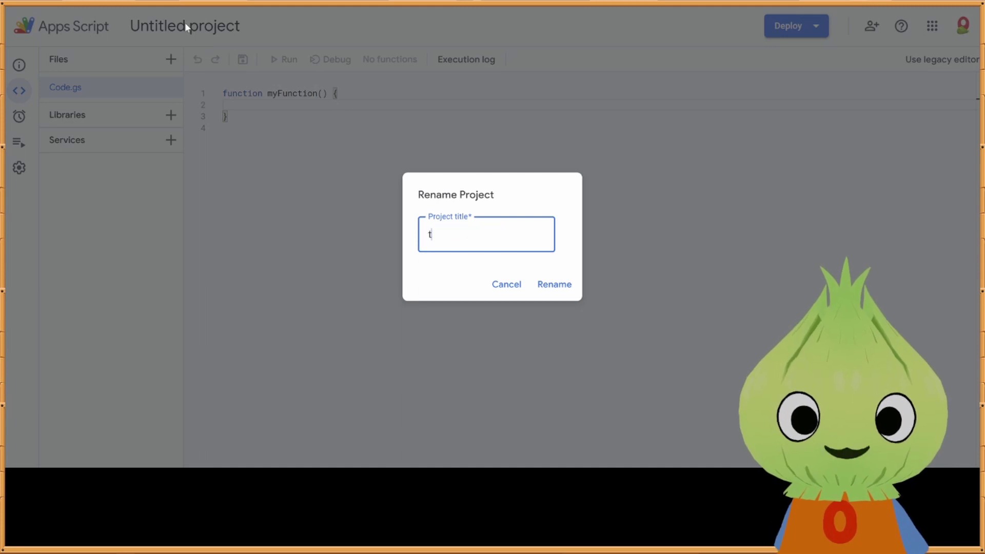
{"action": "type", "text": "witchlation"}
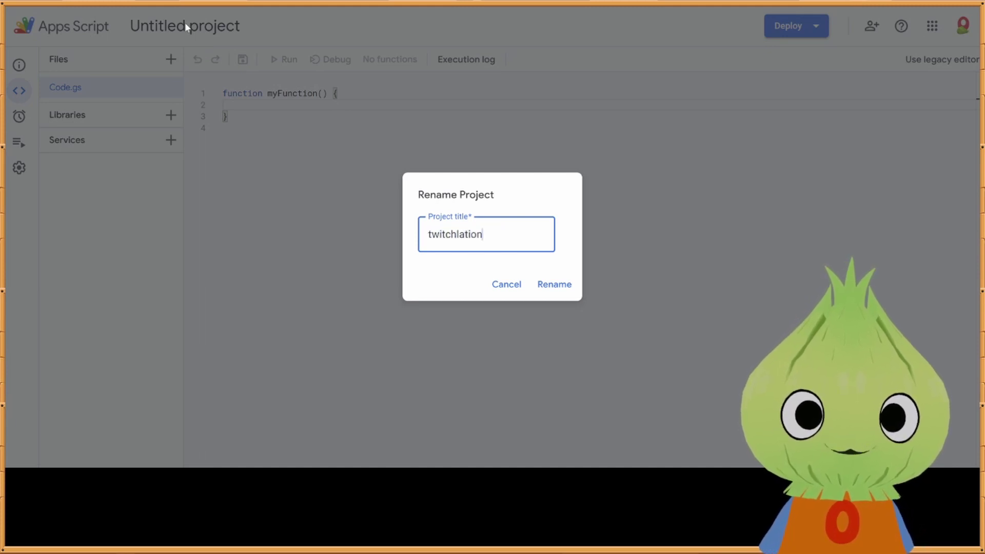
{"action": "key", "text": "Return"}
Delete the default myFunction code so Code.gs is empty
{"action": "left_click", "coordinate": [374, 120]}
{"action": "key", "text": "ctrl+a"}
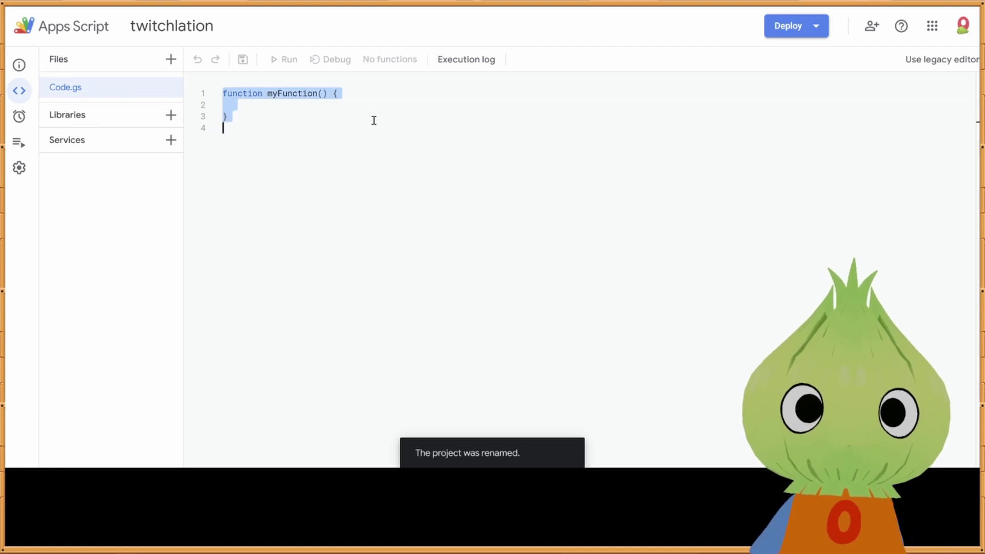
{"action": "key", "text": "BackSpace"}
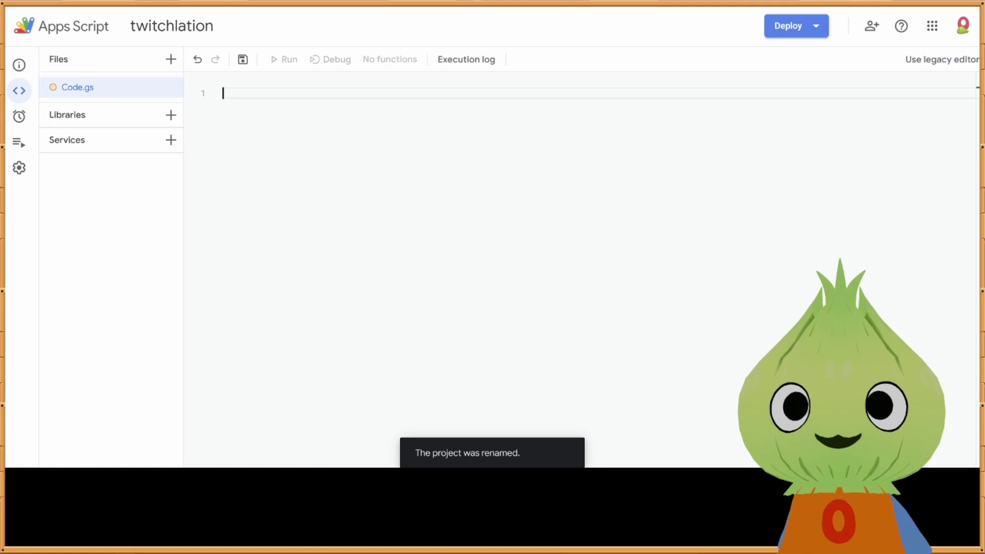
{"action": "key", "text": "ctrl+Tab"}
Open code.js in the article's GitHub repository and select its five doGet lines
{"action": "scroll", "coordinate": [394, 201], "scroll_direction": "down", "scroll_amount": 4}
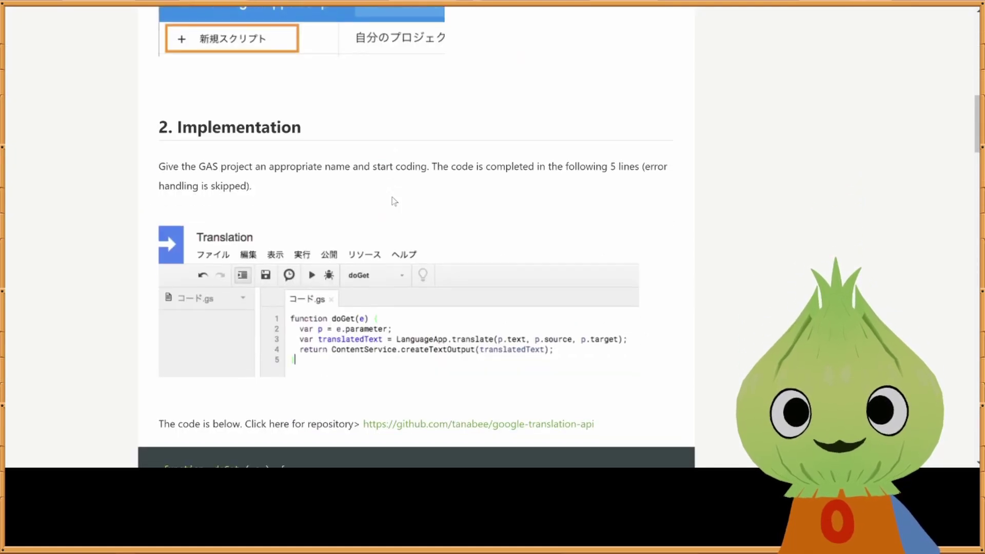
{"action": "scroll", "coordinate": [394, 201], "scroll_direction": "down", "scroll_amount": 5}
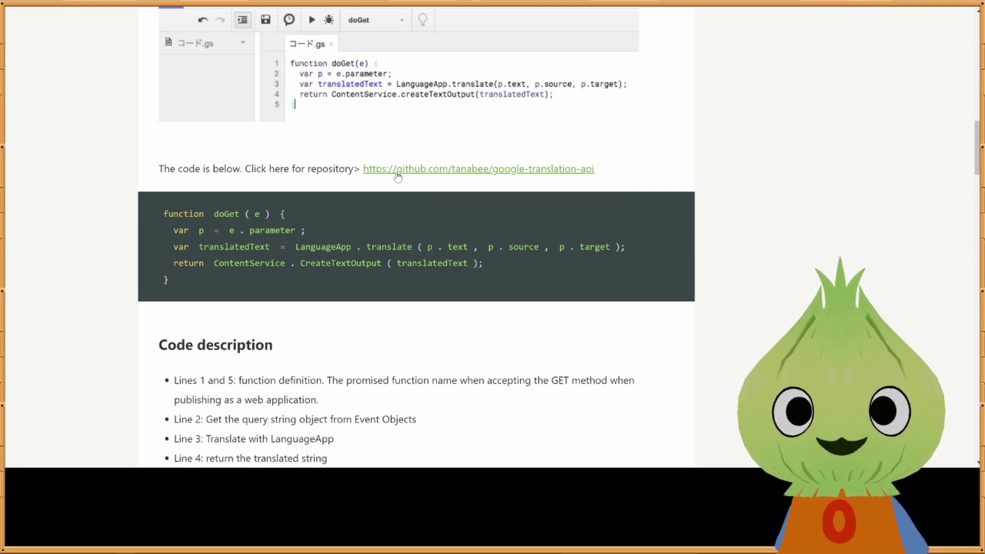
{"action": "left_click", "coordinate": [397, 173]}
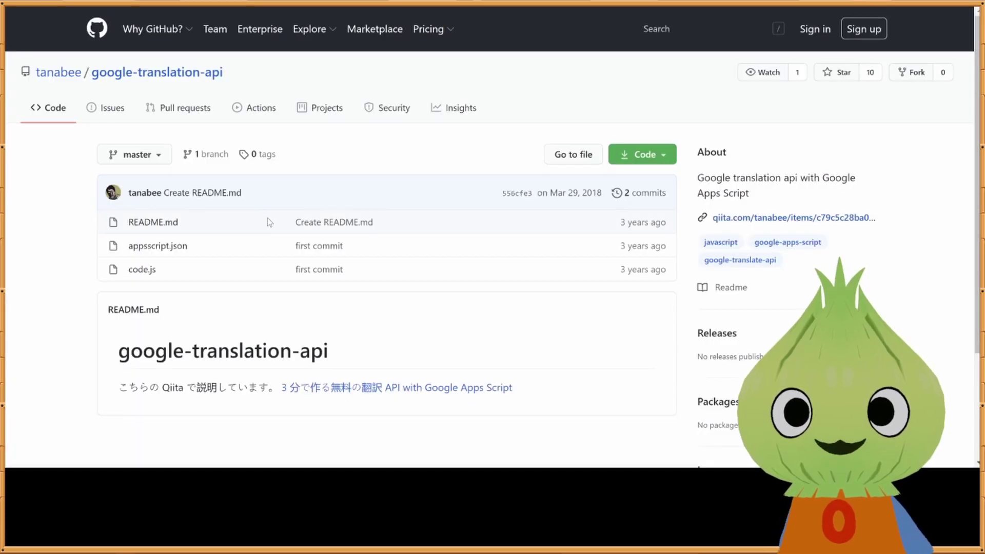
{"action": "left_click", "coordinate": [152, 273]}
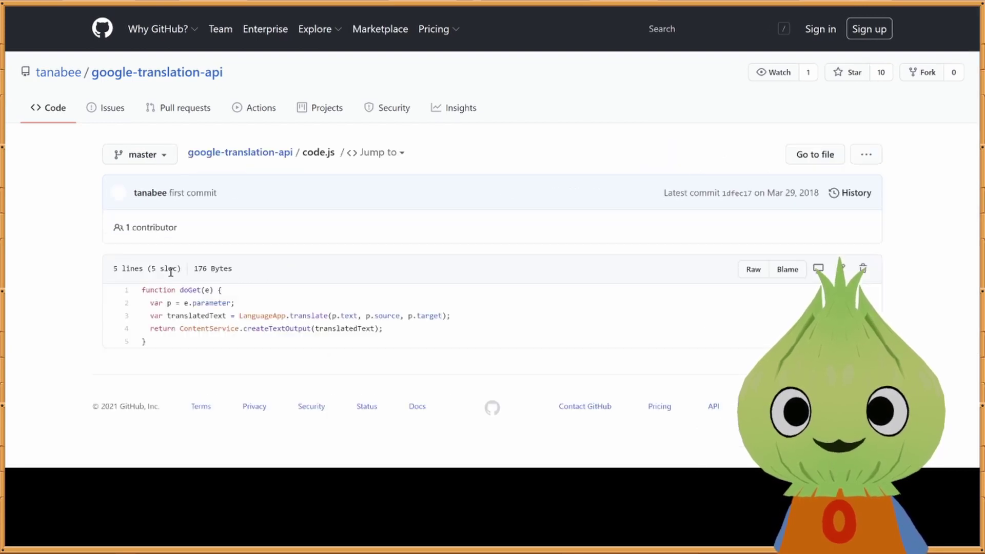
{"action": "left_click_drag", "start_coordinate": [181, 348], "coordinate": [135, 294]}
{"action": "key", "text": "ctrl+c"}
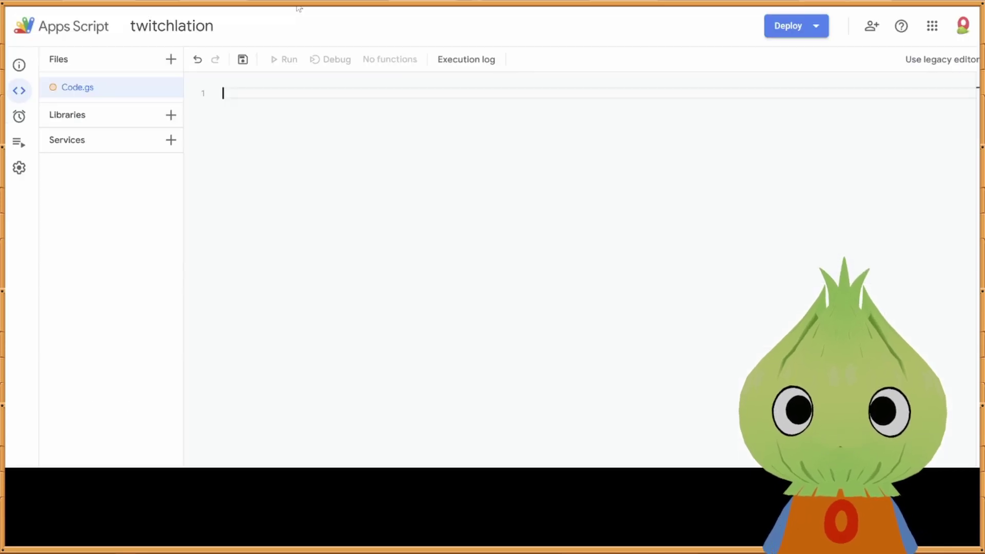
Paste the copied doGet function into Code.gs and save the project
{"action": "right_click", "coordinate": [237, 93]}
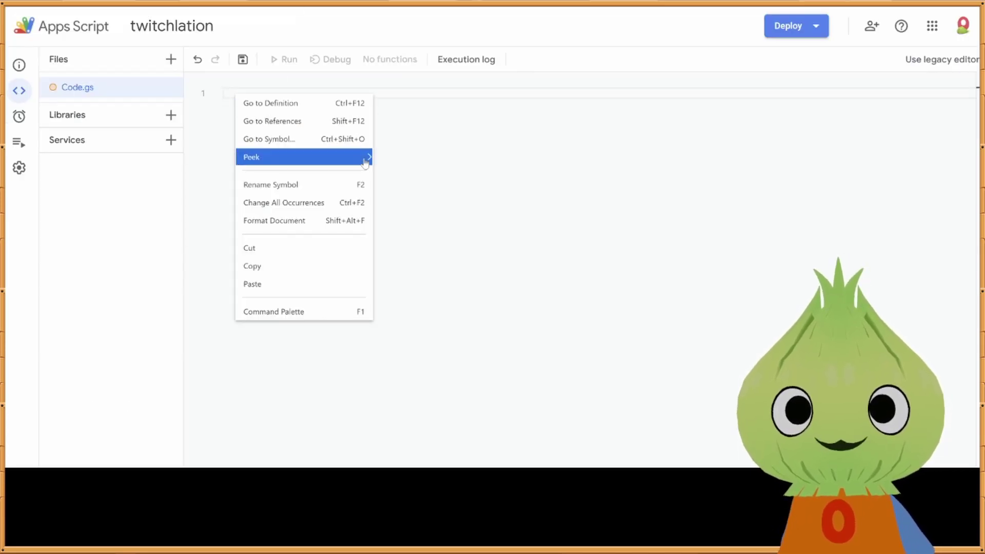
{"action": "left_click", "coordinate": [446, 173]}
{"action": "key", "text": "ctrl+v"}
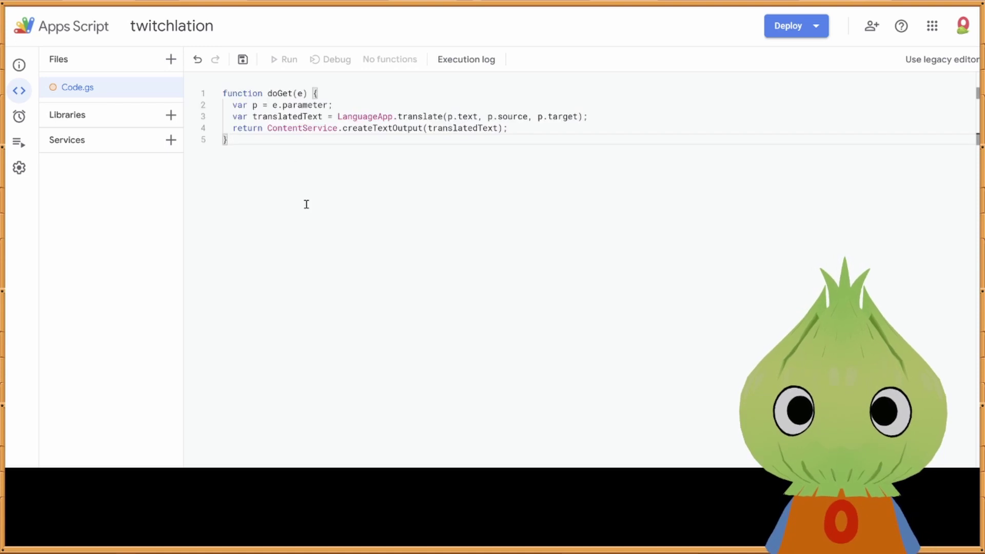
{"action": "left_click", "coordinate": [243, 59]}
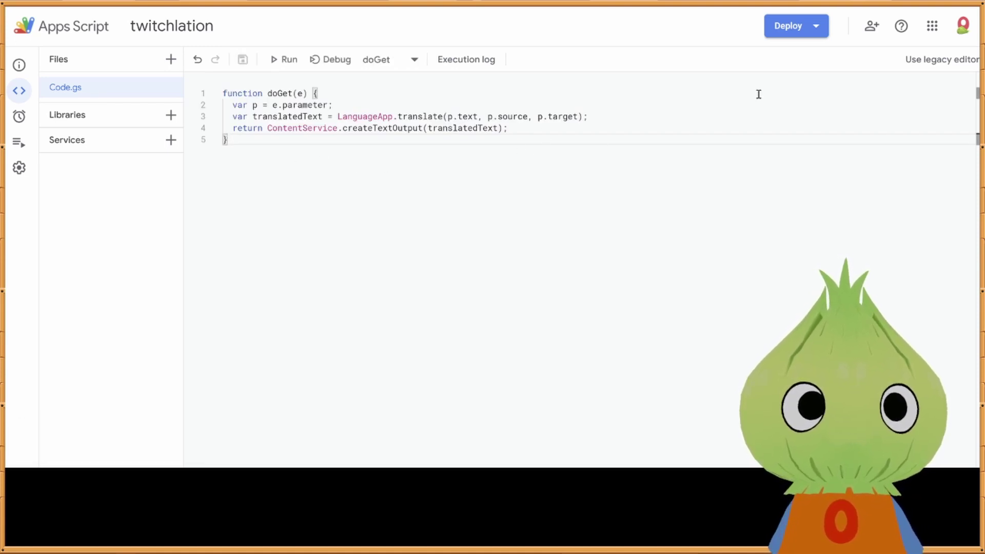
Start a new Web app deployment with the description 'subtitltsorsomething'
{"action": "left_click", "coordinate": [804, 32]}
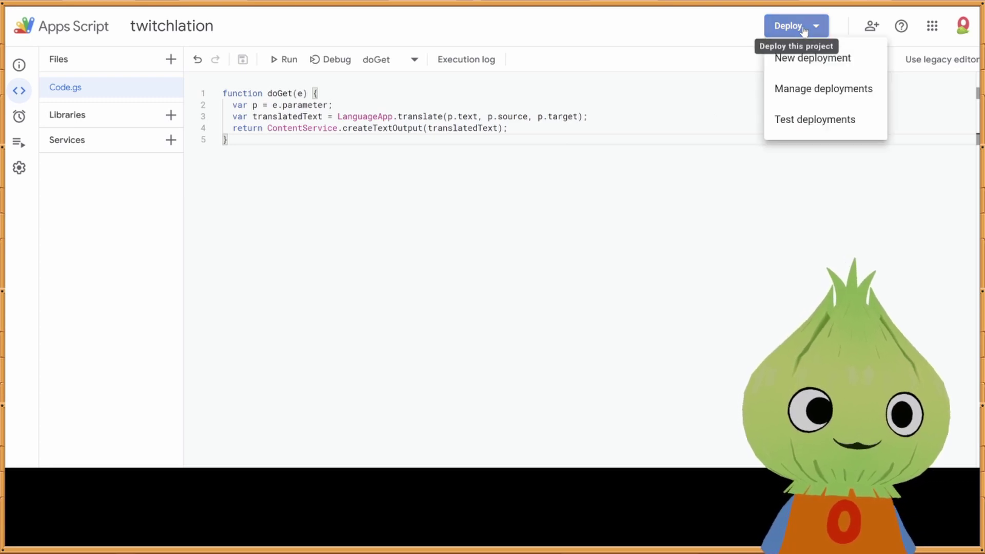
{"action": "left_click", "coordinate": [807, 60]}
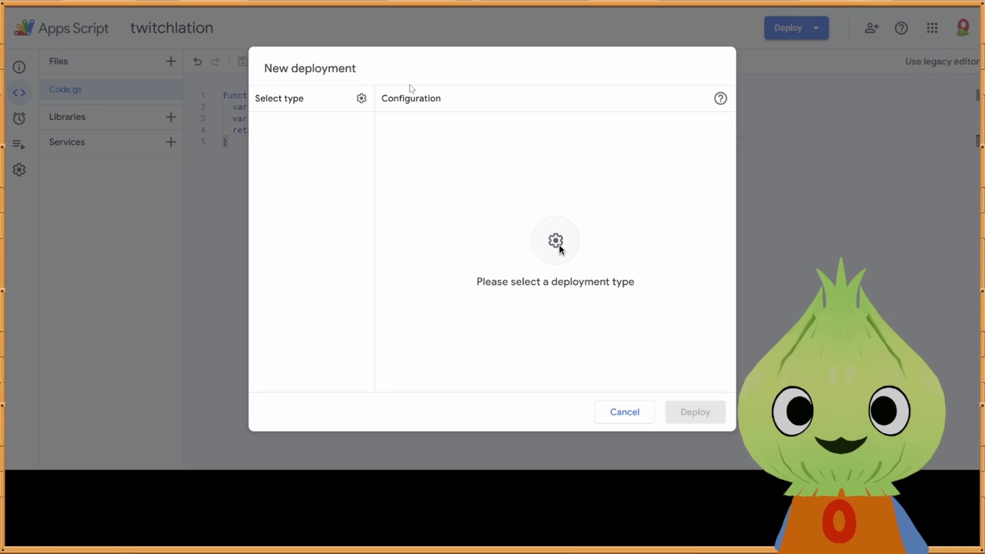
{"action": "left_click", "coordinate": [361, 98]}
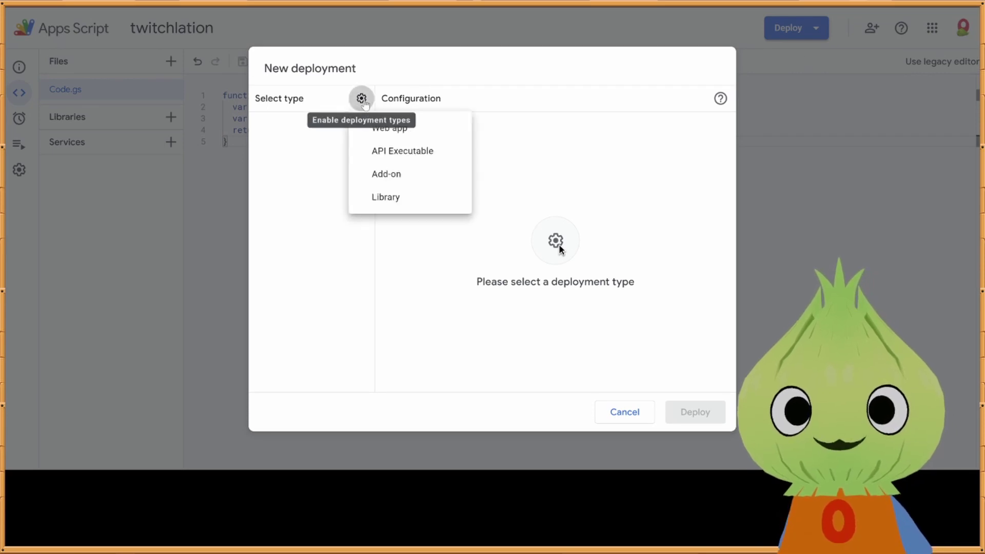
{"action": "left_click", "coordinate": [401, 132]}
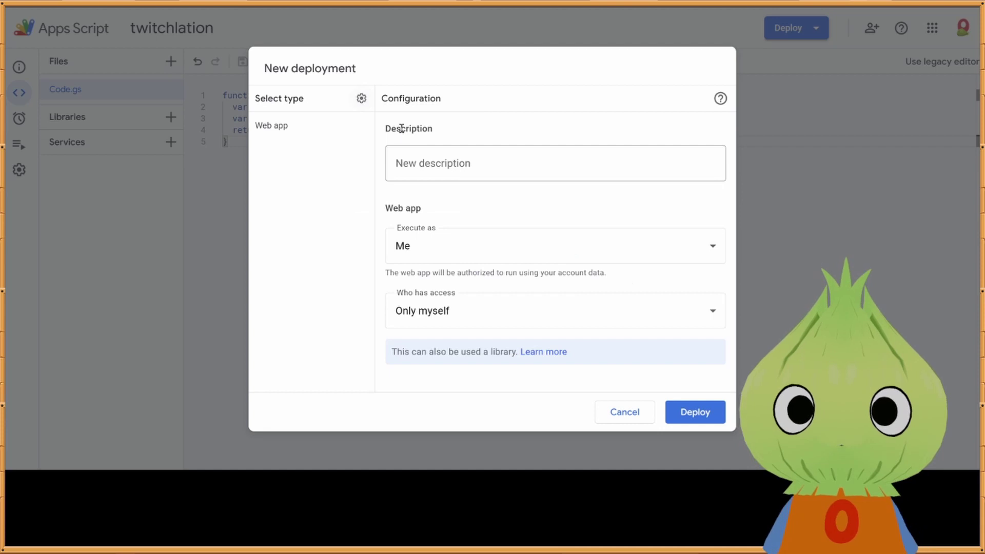
{"action": "left_click", "coordinate": [438, 159]}
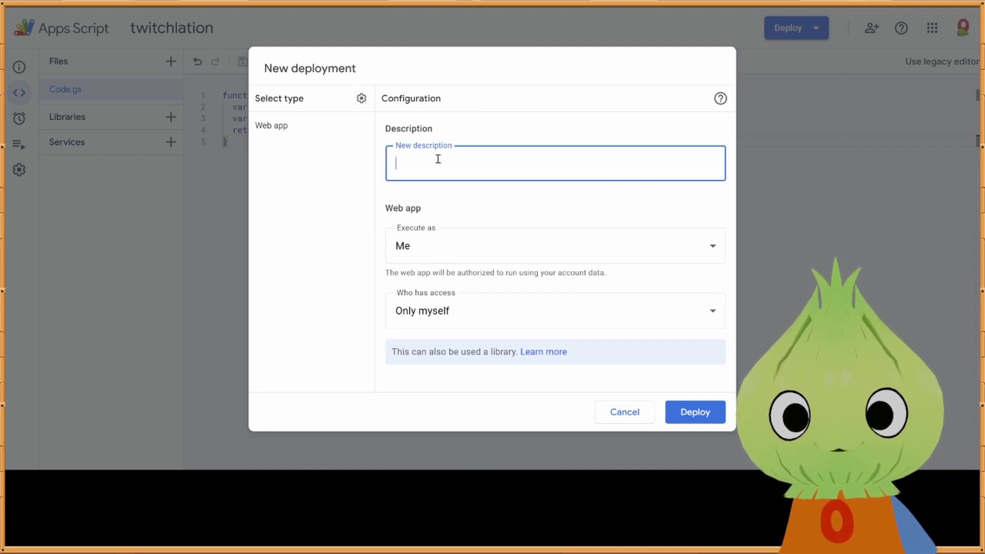
{"action": "type", "text": "subtitlt"}
{"action": "type", "text": "sorsomething"}
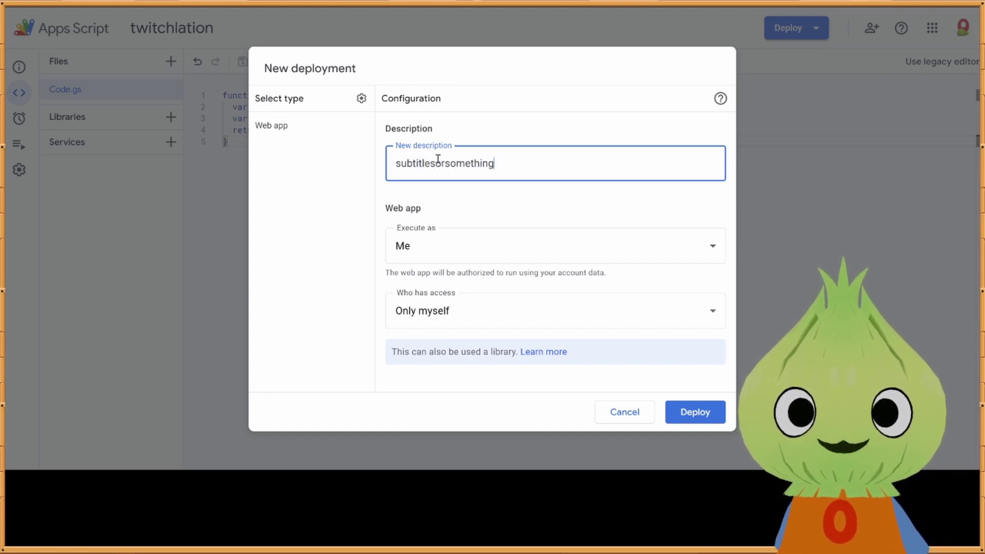
{"action": "left_click", "coordinate": [508, 210]}
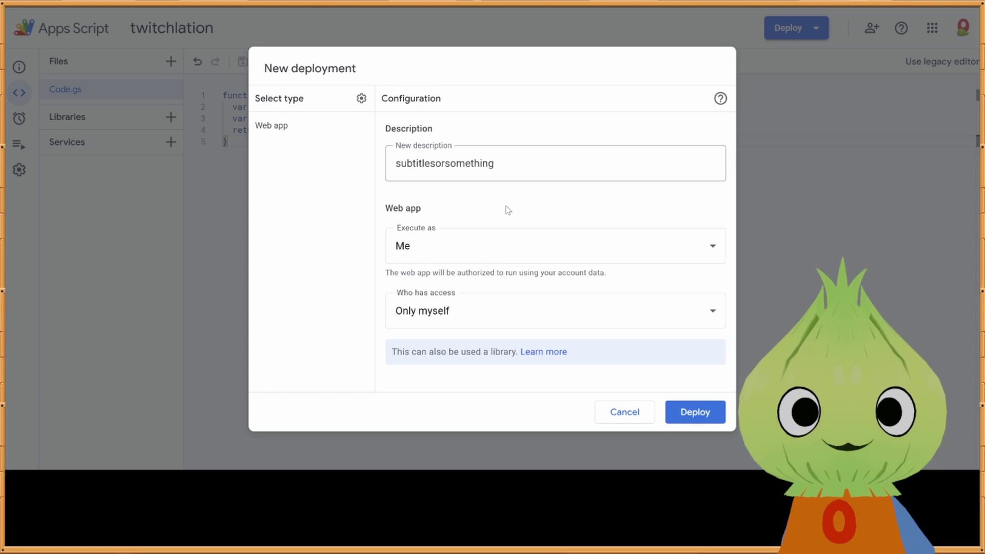
Set Who has access to Anyone and deploy the web app
{"action": "left_click", "coordinate": [453, 318]}
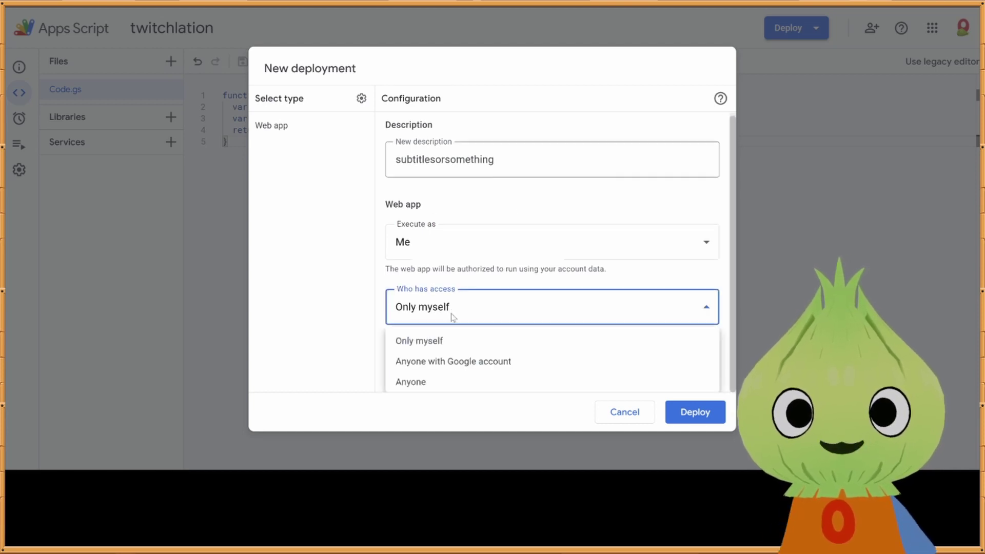
{"action": "left_click", "coordinate": [451, 315]}
{"action": "left_click", "coordinate": [443, 314]}
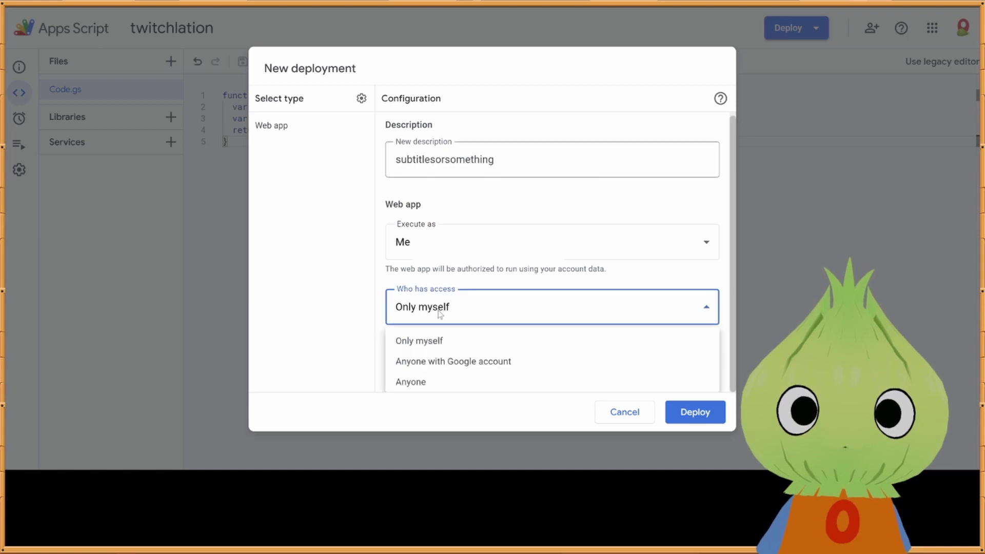
{"action": "left_click", "coordinate": [440, 380]}
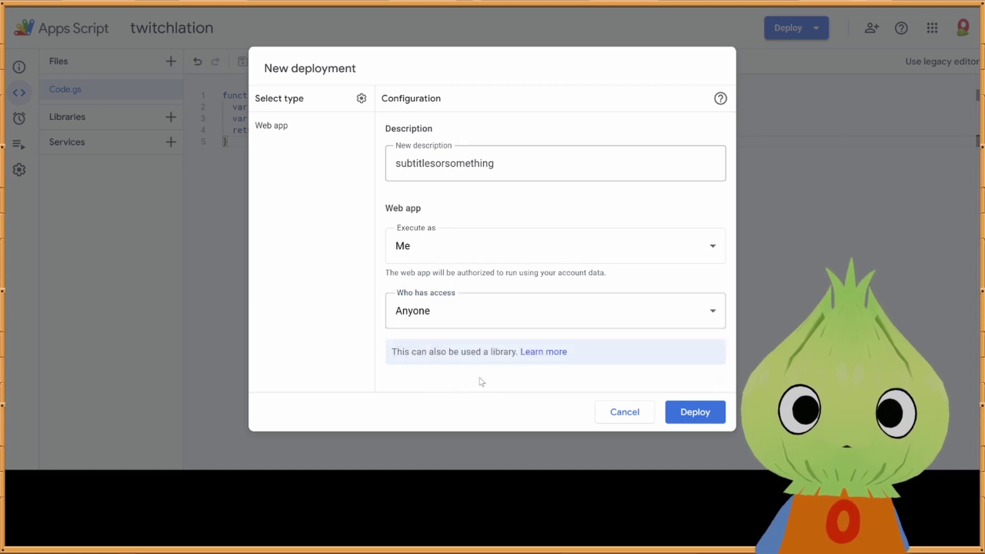
{"action": "left_click", "coordinate": [685, 421]}
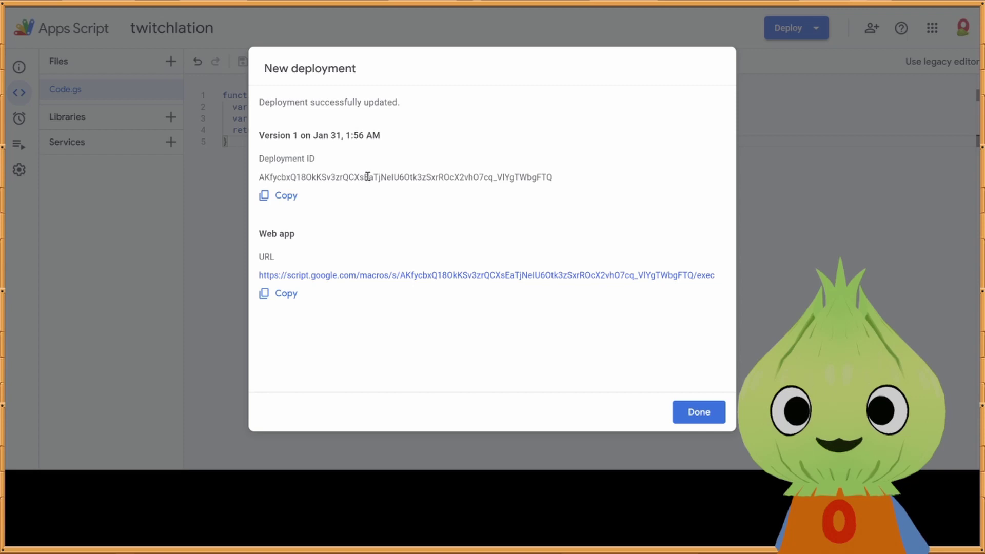
Select the new deployment ID from the deployment result
{"action": "double_click", "coordinate": [349, 177]}
{"action": "left_click", "coordinate": [353, 176]}
{"action": "double_click", "coordinate": [353, 176]}
{"action": "left_click", "coordinate": [460, 208]}
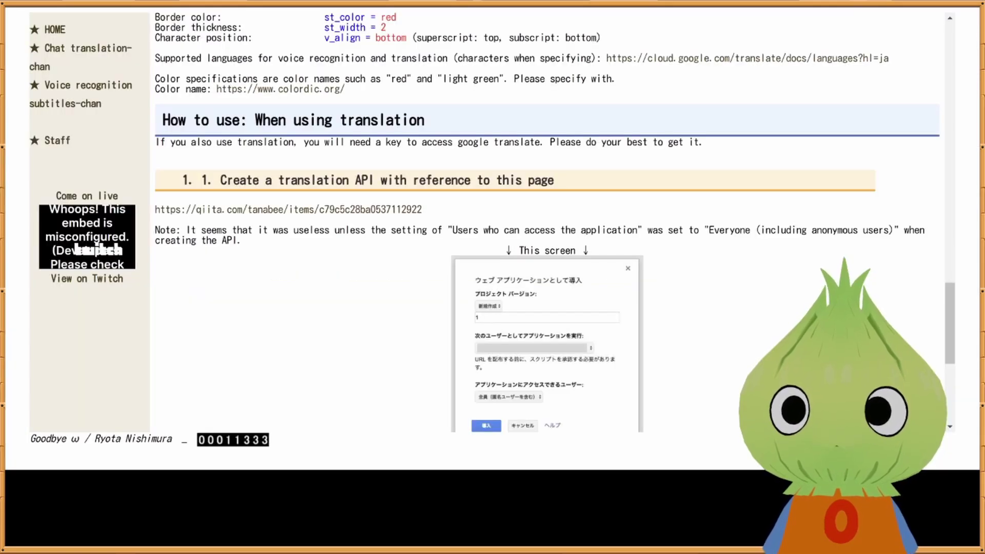
Copy the step-3 example URL with options and gas_key, paste it, and copy the deployment ID
{"action": "scroll", "coordinate": [291, 171], "scroll_direction": "down", "scroll_amount": 1}
{"action": "scroll", "coordinate": [290, 171], "scroll_direction": "down", "scroll_amount": 4}
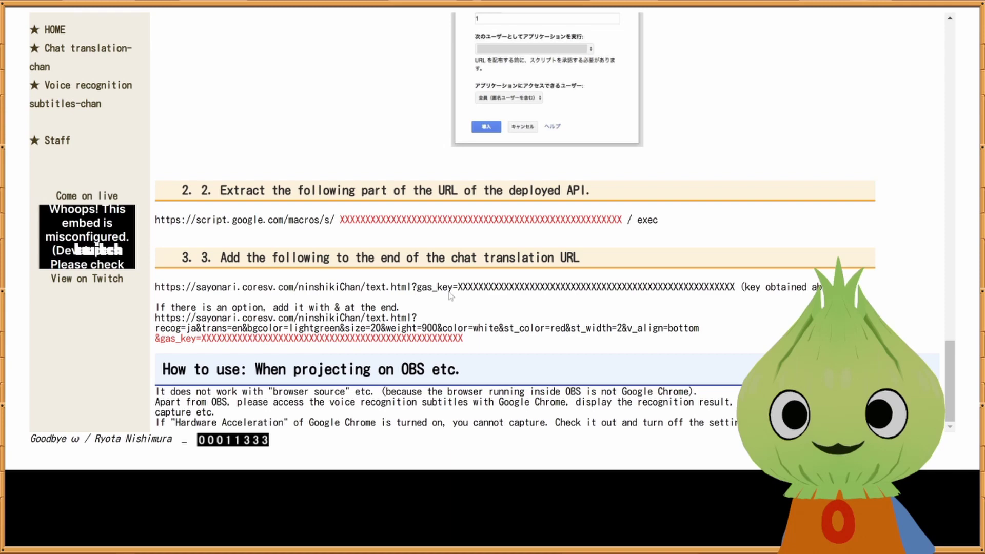
{"action": "left_click_drag", "start_coordinate": [180, 287], "coordinate": [184, 287]}
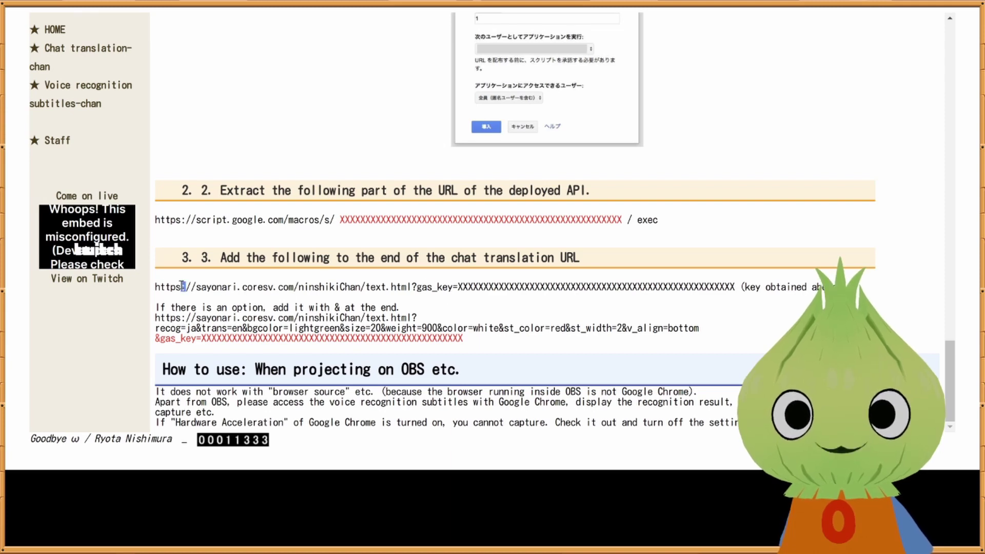
{"action": "triple_click", "coordinate": [182, 287]}
{"action": "left_click_drag", "start_coordinate": [729, 287], "coordinate": [242, 286]}
{"action": "left_click", "coordinate": [227, 286]}
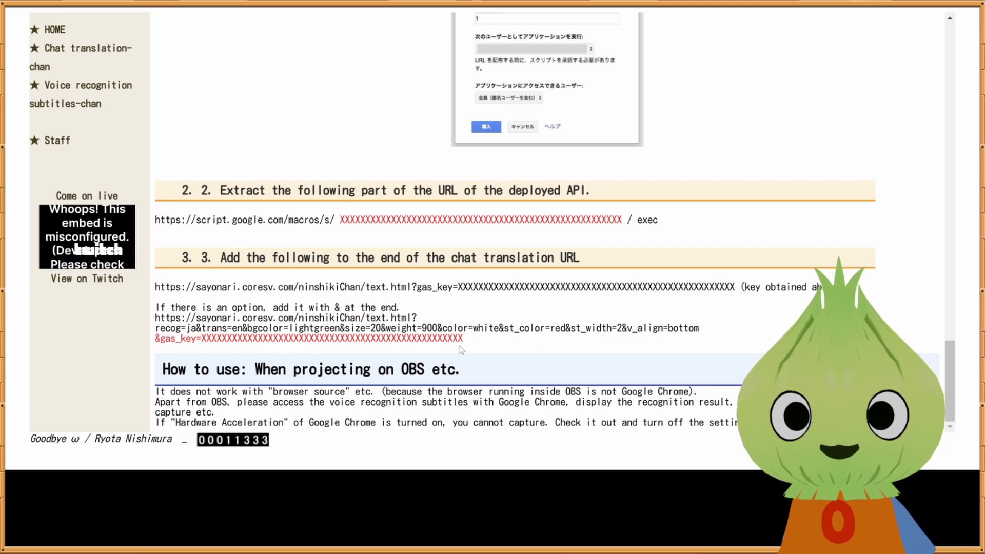
{"action": "left_click_drag", "start_coordinate": [500, 341], "coordinate": [117, 325]}
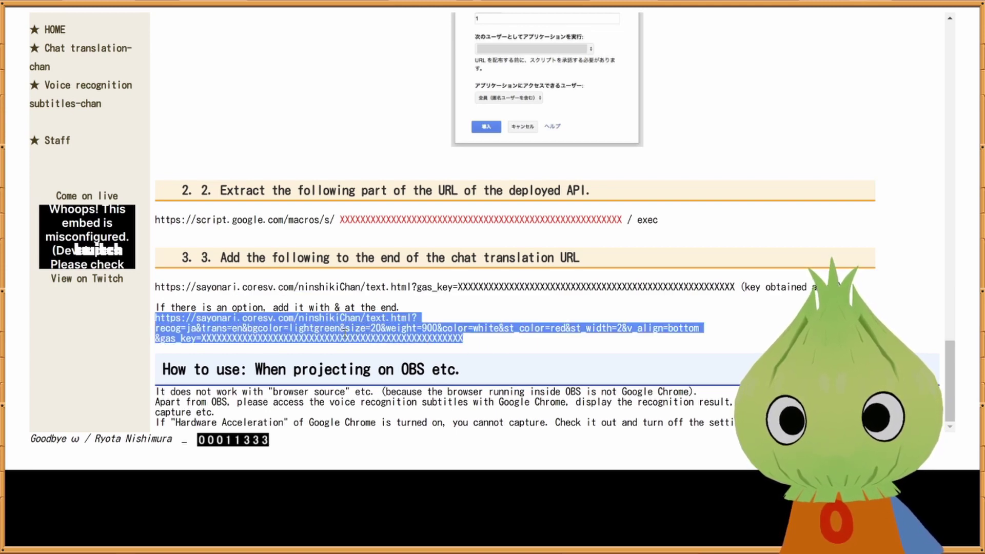
{"action": "key", "text": "alt+Tab"}
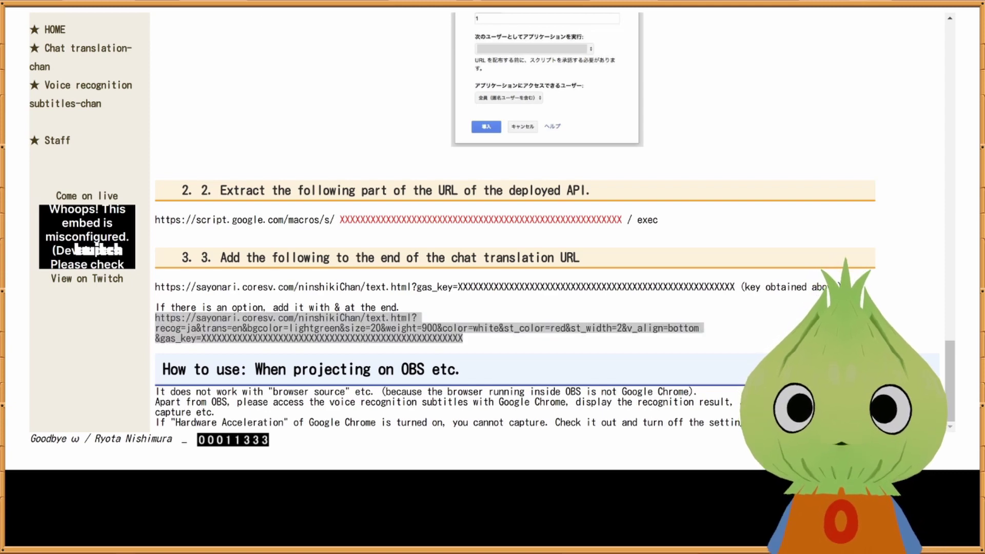
{"action": "key", "text": "ctrl+v"}
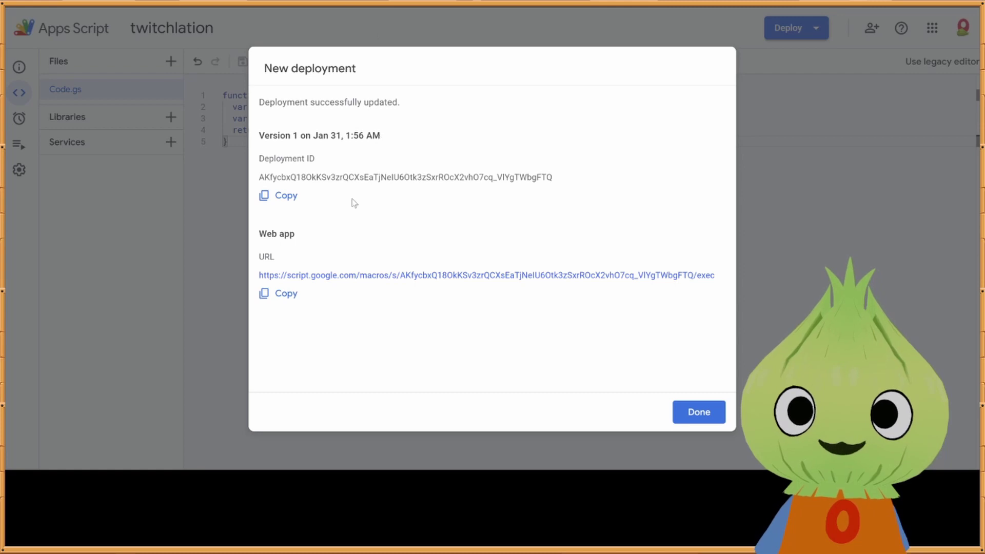
{"action": "double_click", "coordinate": [381, 177]}
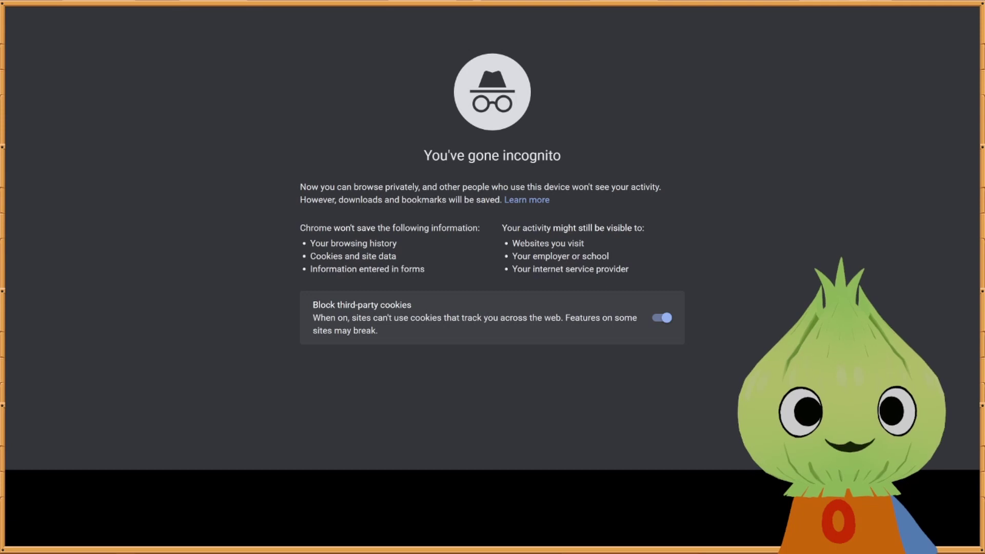
Load the lightgreen subtitles page (recog=ja, trans=en), then select recog=ja in the address
{"action": "key", "text": "Return"}
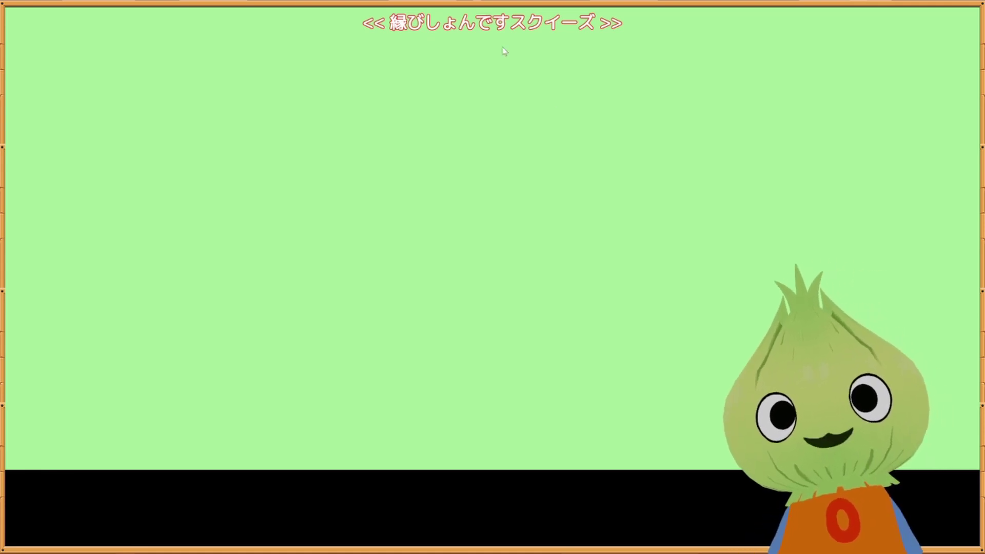
{"action": "triple_click", "coordinate": [477, 30]}
{"action": "left_click", "coordinate": [417, 103]}
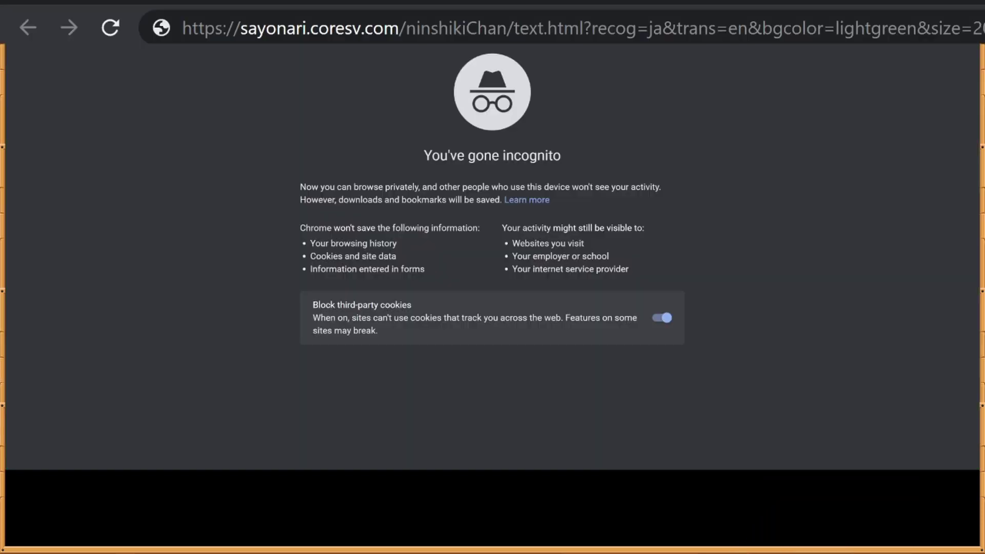
{"action": "left_click", "coordinate": [657, 31]}
{"action": "left_click", "coordinate": [636, 32]}
{"action": "left_click_drag", "start_coordinate": [592, 32], "coordinate": [668, 37]}
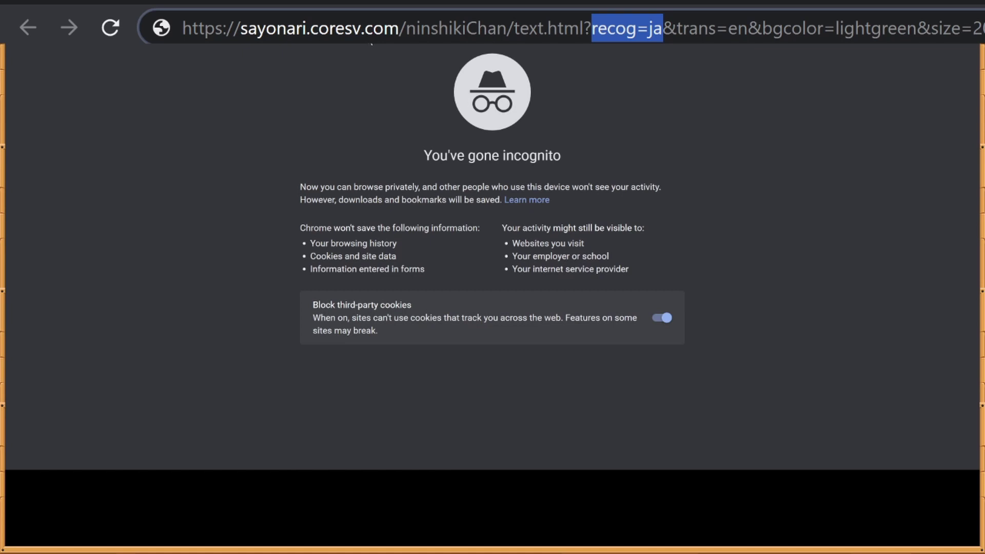
Change the address to recog=en and trans=es and reload the subtitles page
{"action": "left_click", "coordinate": [653, 27]}
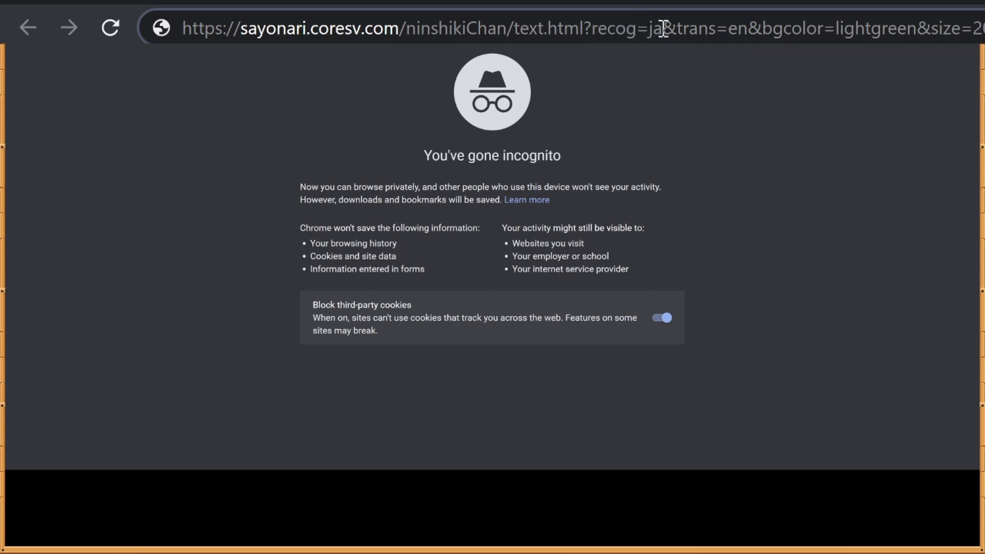
{"action": "double_click", "coordinate": [657, 26]}
{"action": "type", "text": "en"}
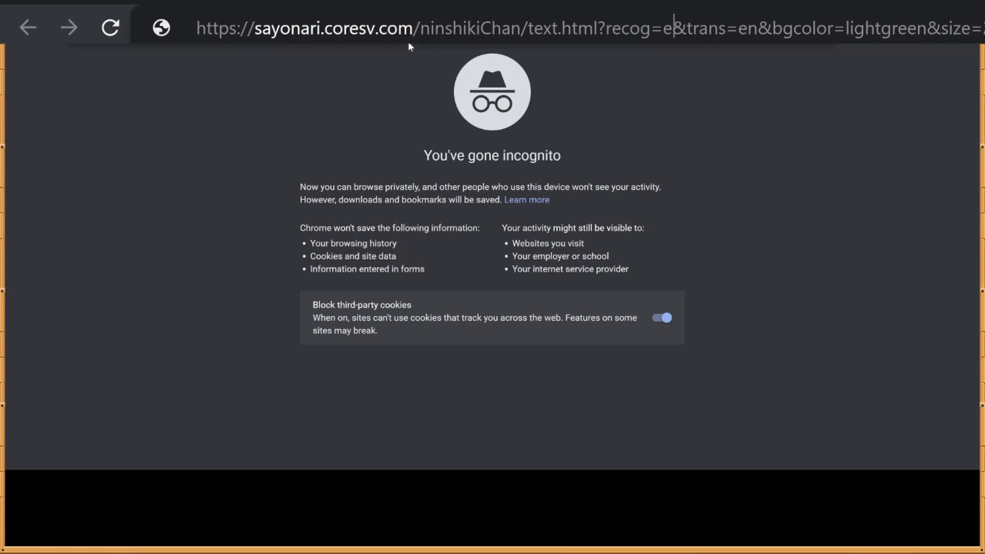
{"action": "left_click", "coordinate": [402, 63]}
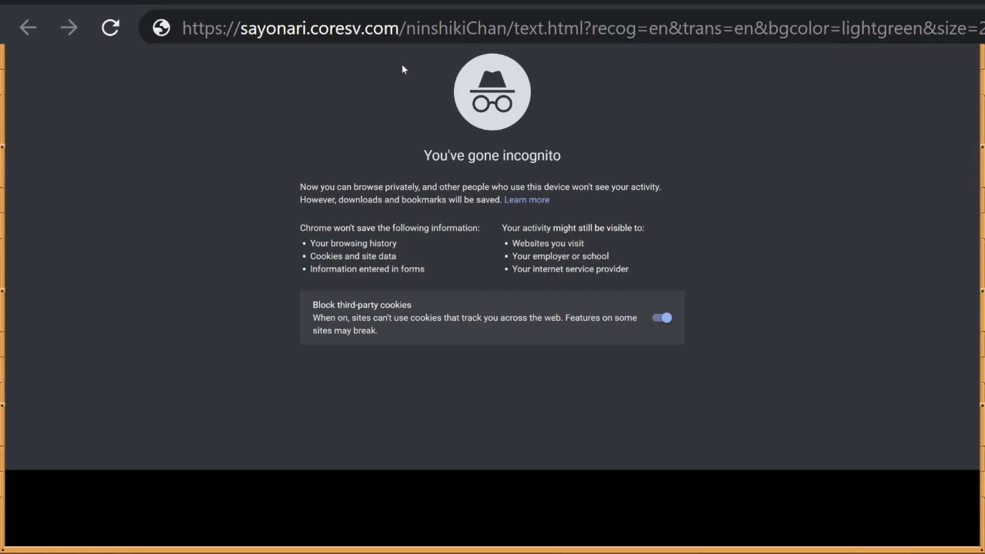
{"action": "left_click", "coordinate": [711, 37]}
{"action": "left_click", "coordinate": [696, 34]}
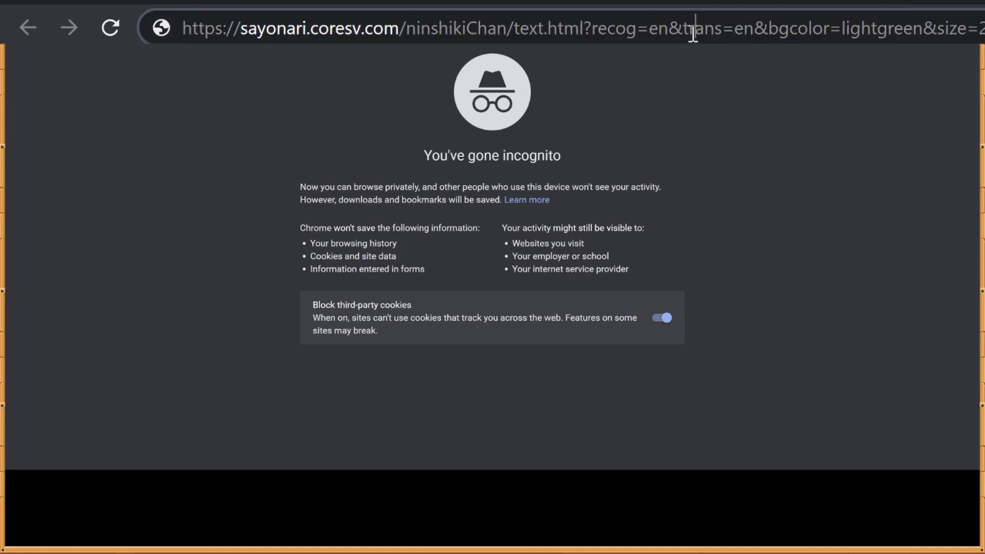
{"action": "left_click_drag", "start_coordinate": [687, 34], "coordinate": [733, 34]}
{"action": "left_click", "coordinate": [759, 36]}
{"action": "type", "text": "es"}
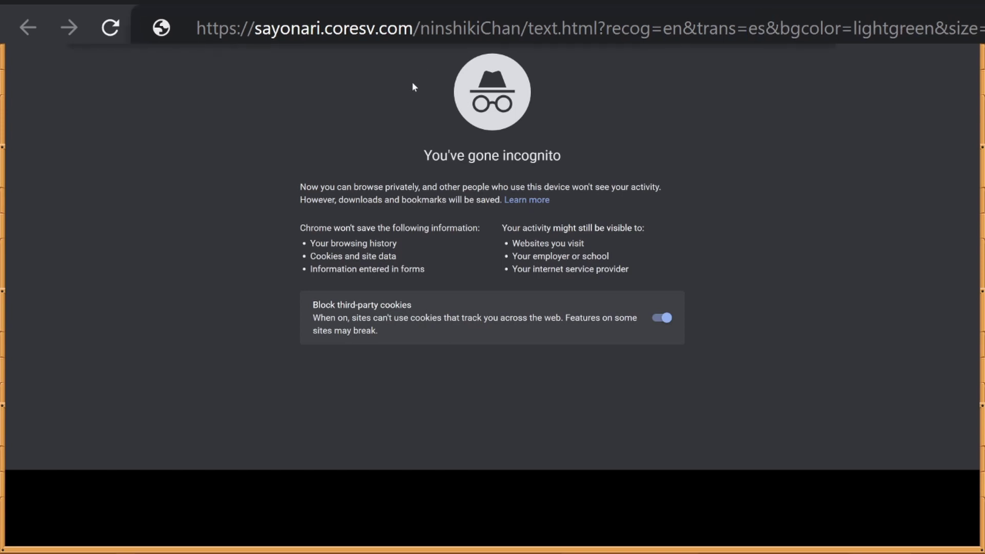
{"action": "key", "text": "Return"}
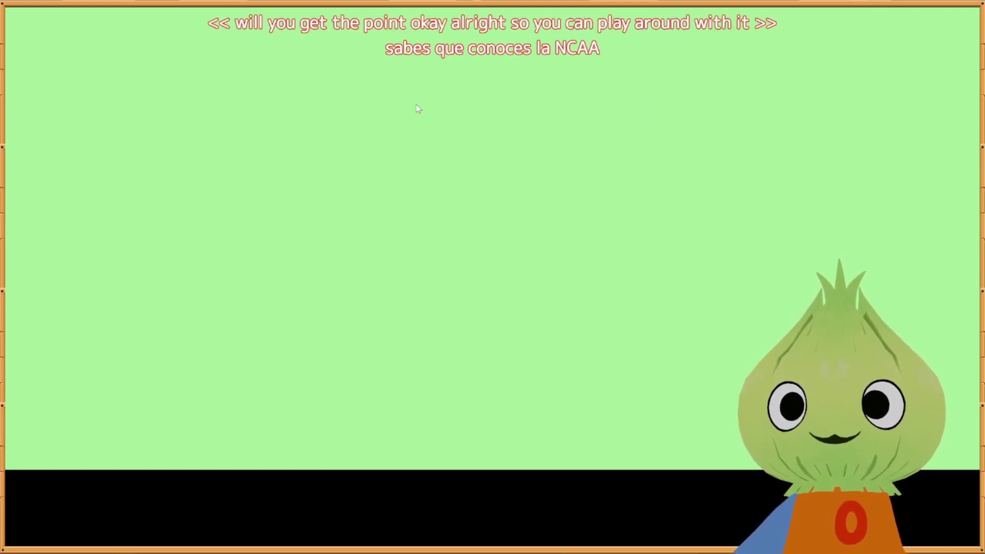
Switch back to the ninshikiChan instructions page showing the subtitle URL settings
{"action": "key", "text": "alt+Tab"}
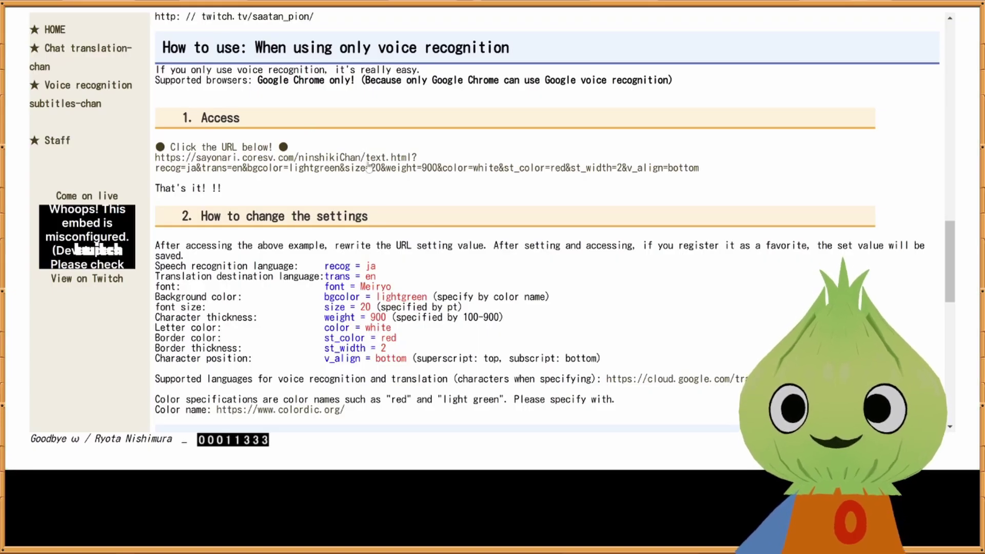
Highlight the how-to-change-settings text and the speech recognition language (recog) line
{"action": "scroll", "coordinate": [383, 217], "scroll_direction": "down", "scroll_amount": 2}
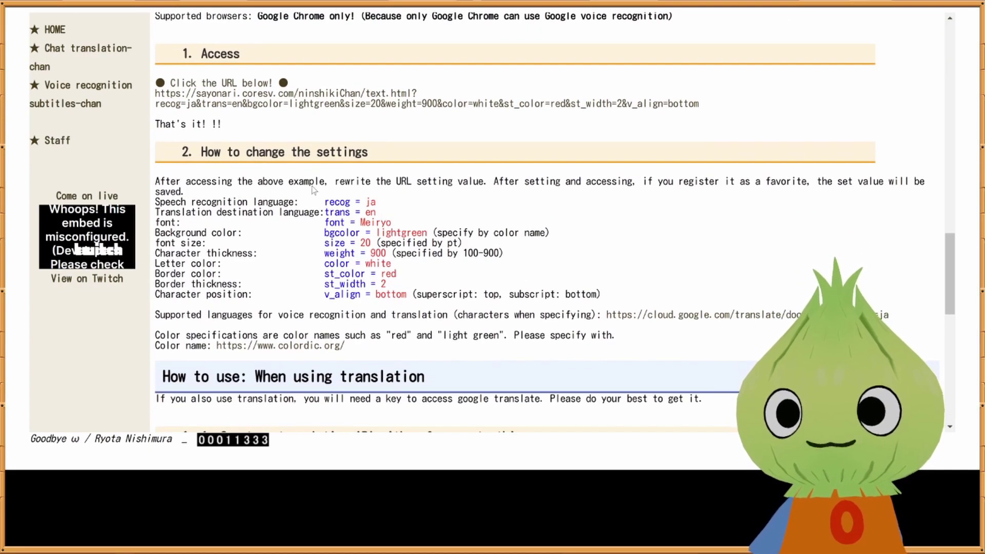
{"action": "left_click_drag", "start_coordinate": [177, 158], "coordinate": [404, 172]}
{"action": "left_click", "coordinate": [339, 210]}
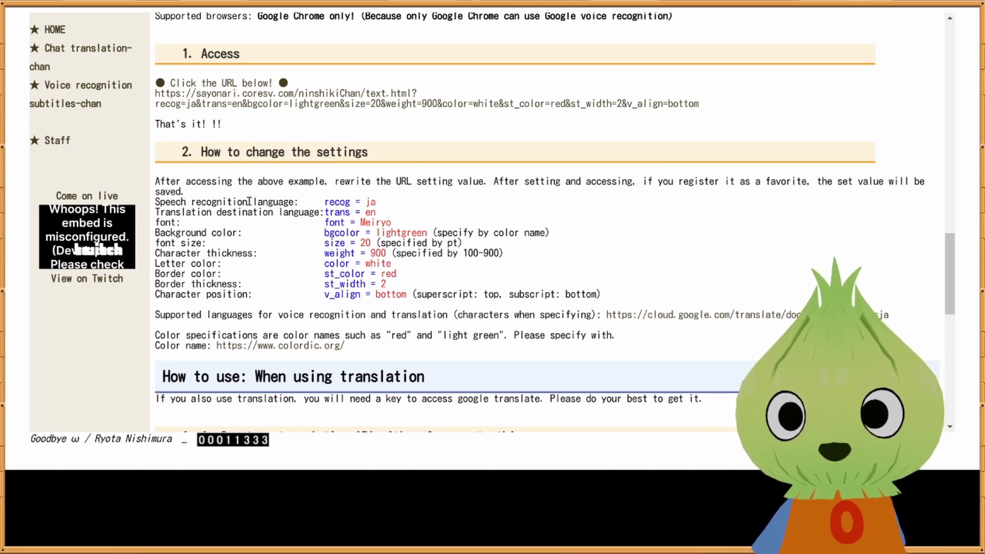
{"action": "left_click_drag", "start_coordinate": [153, 206], "coordinate": [357, 204]}
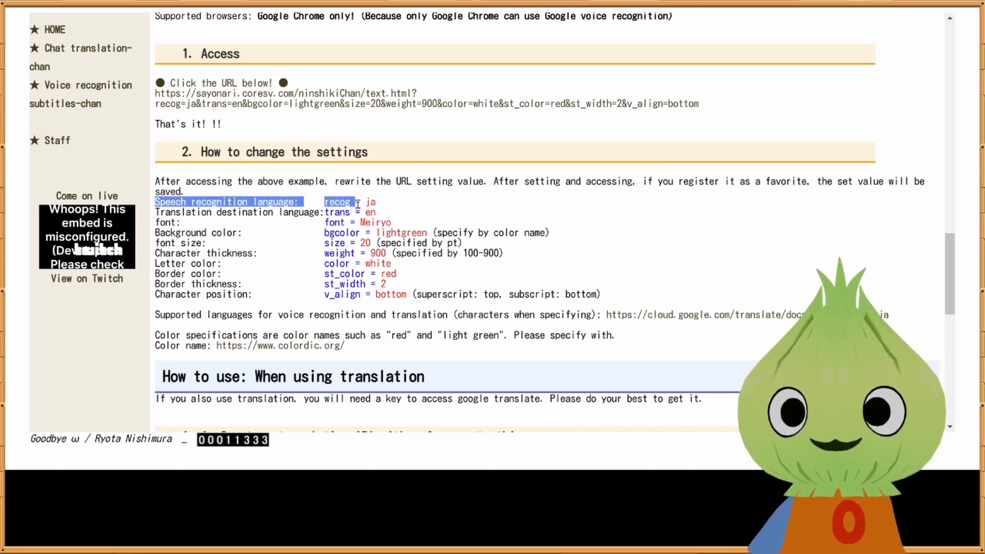
{"action": "left_click", "coordinate": [405, 224]}
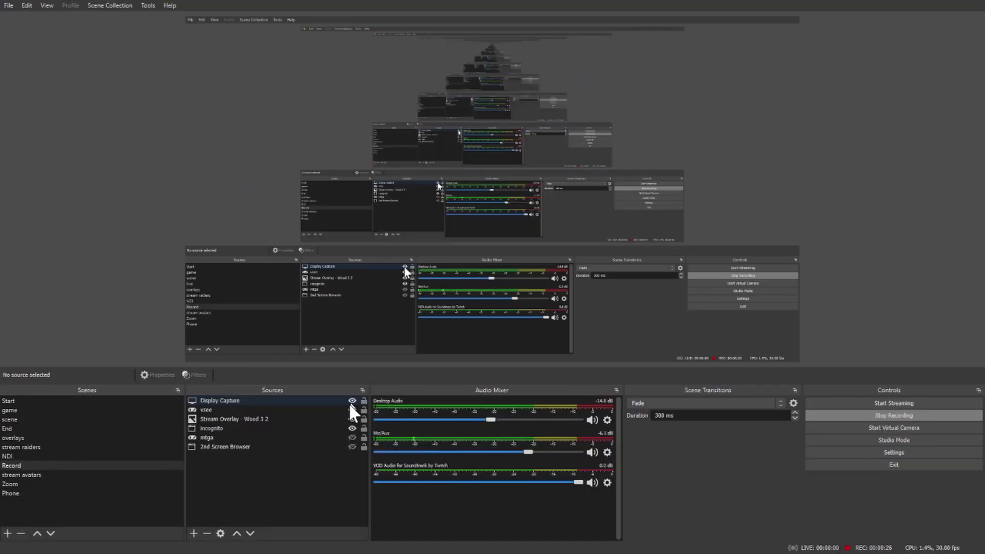
Add a Window Capture source named 'subtootles' that captures the ninshikiChan Chrome window
{"action": "left_click", "coordinate": [249, 487]}
{"action": "left_click", "coordinate": [194, 534]}
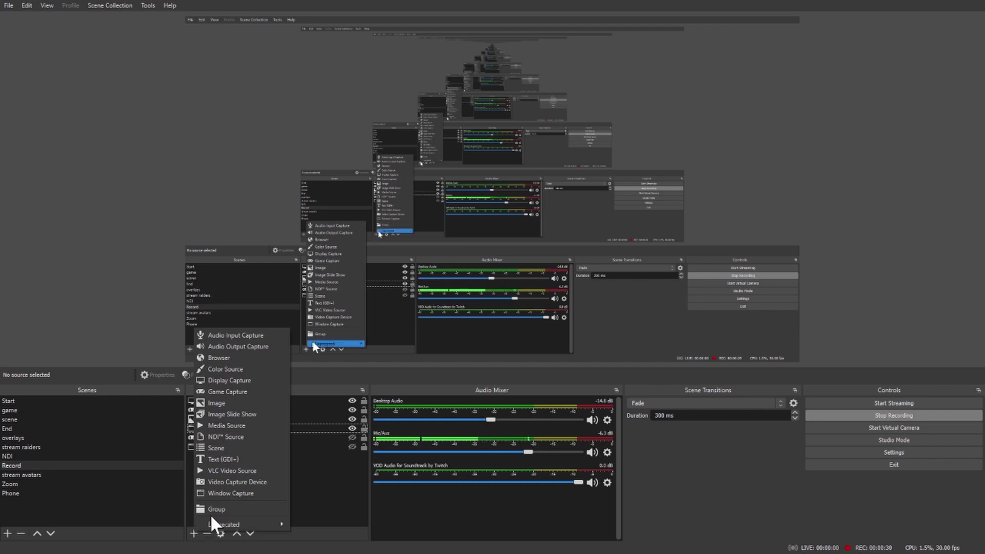
{"action": "left_click", "coordinate": [230, 495]}
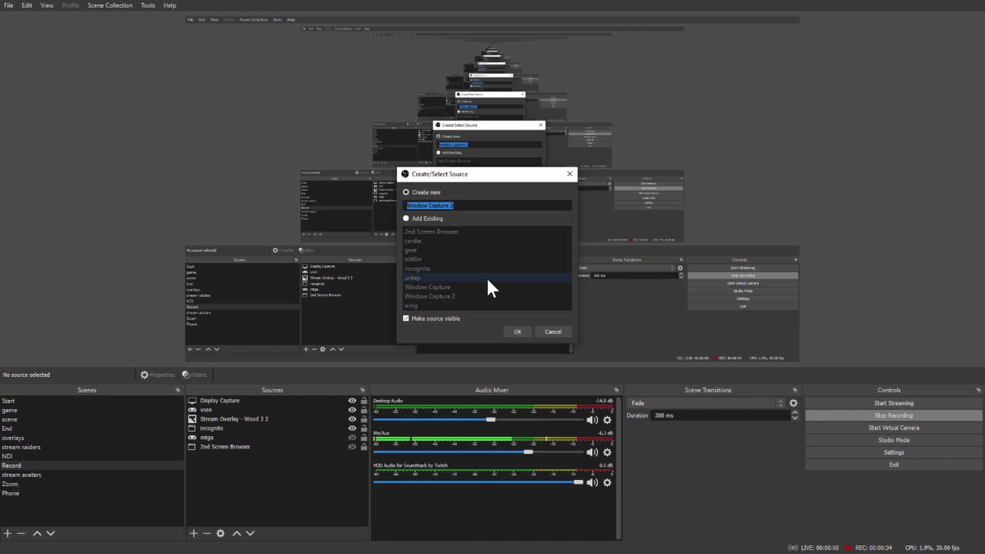
{"action": "type", "text": "subtootle"}
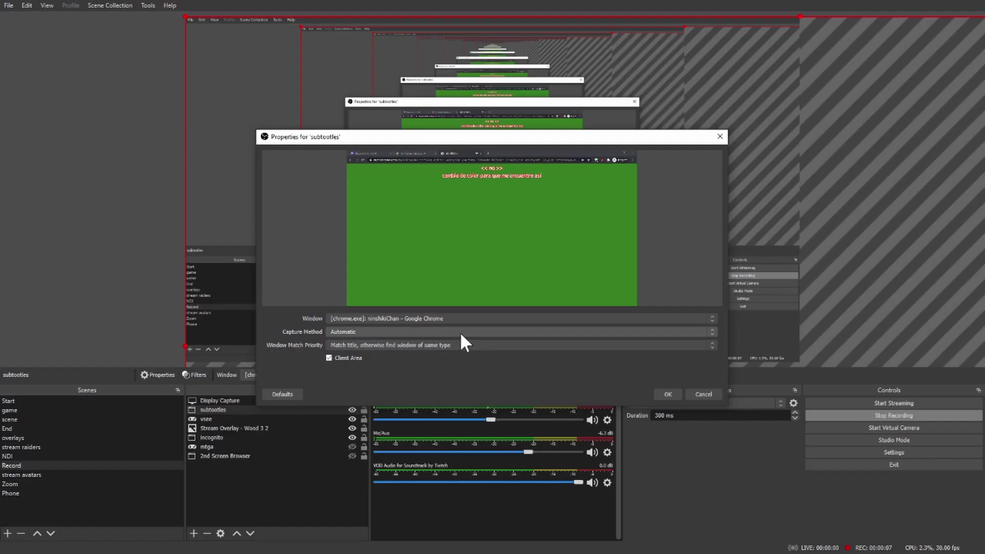
{"action": "left_click", "coordinate": [460, 331]}
{"action": "left_click", "coordinate": [433, 353]}
{"action": "left_click", "coordinate": [658, 396]}
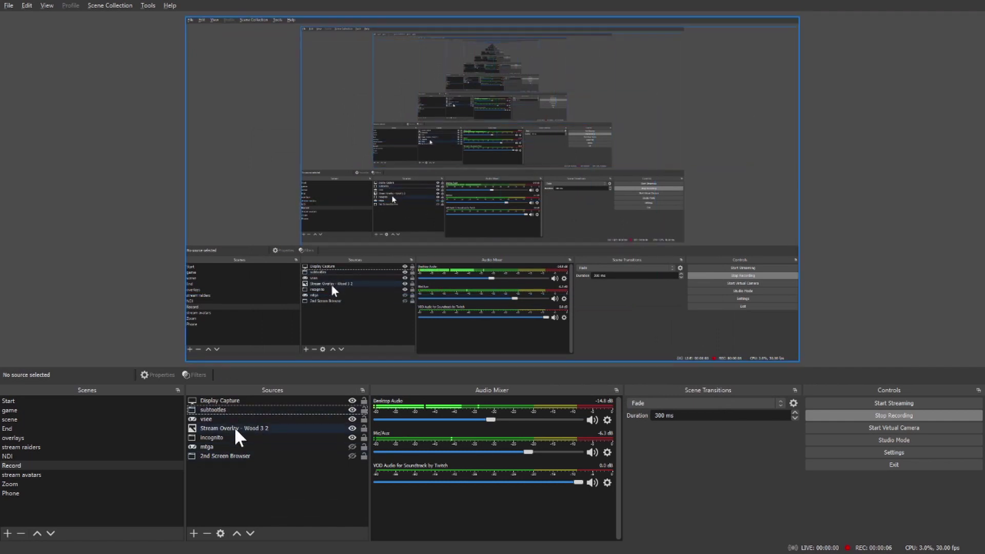
Fit the subtootles source to the screen
{"action": "left_click", "coordinate": [228, 407]}
{"action": "right_click", "coordinate": [228, 408]}
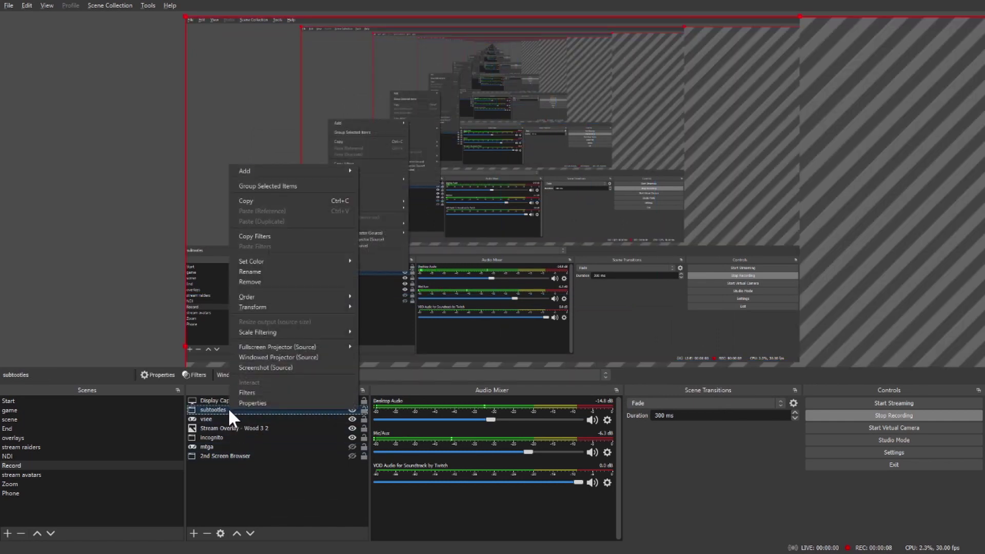
{"action": "mouse_move", "coordinate": [281, 306]}
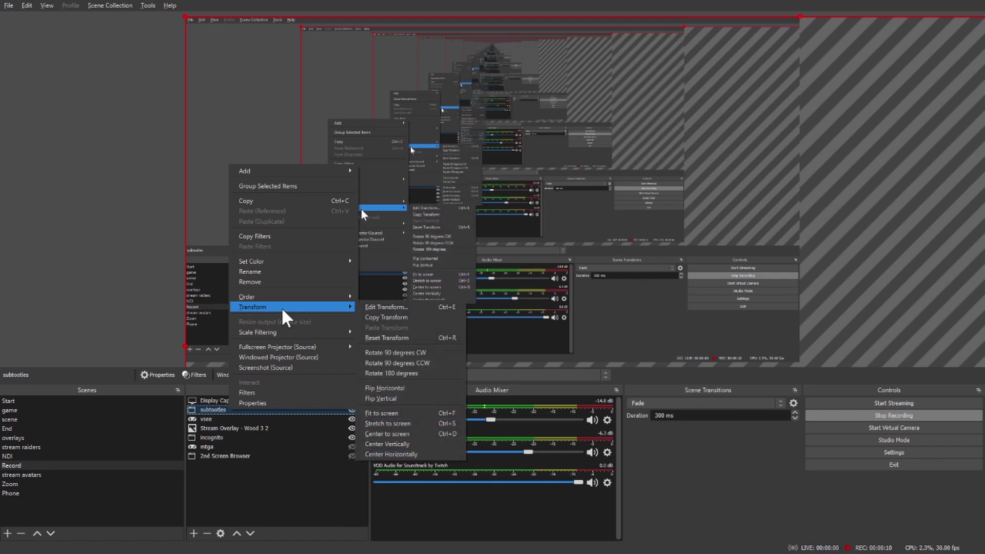
{"action": "left_click", "coordinate": [405, 413]}
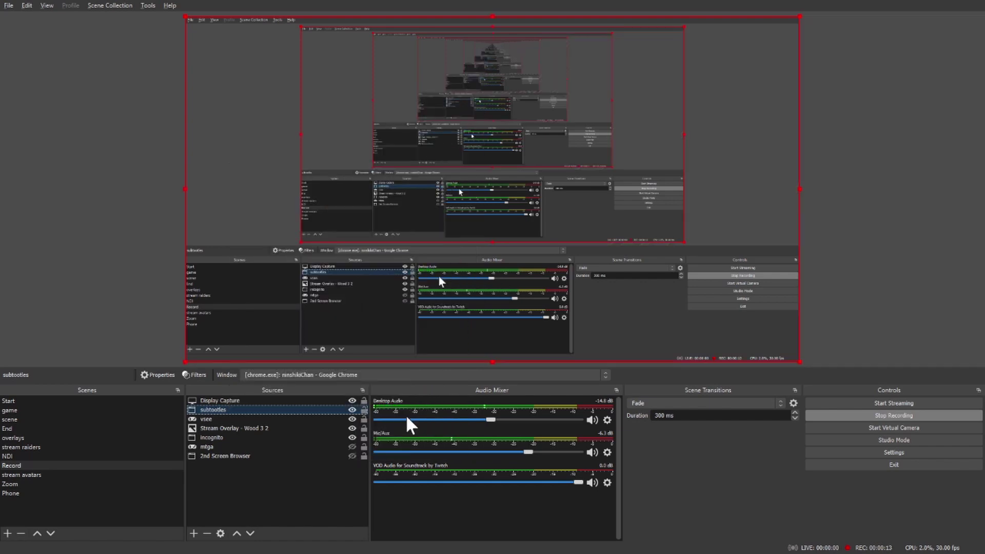
In Edit Transform, crop subtootles by 250 at the top and 500 at the bottom
{"action": "right_click", "coordinate": [308, 410]}
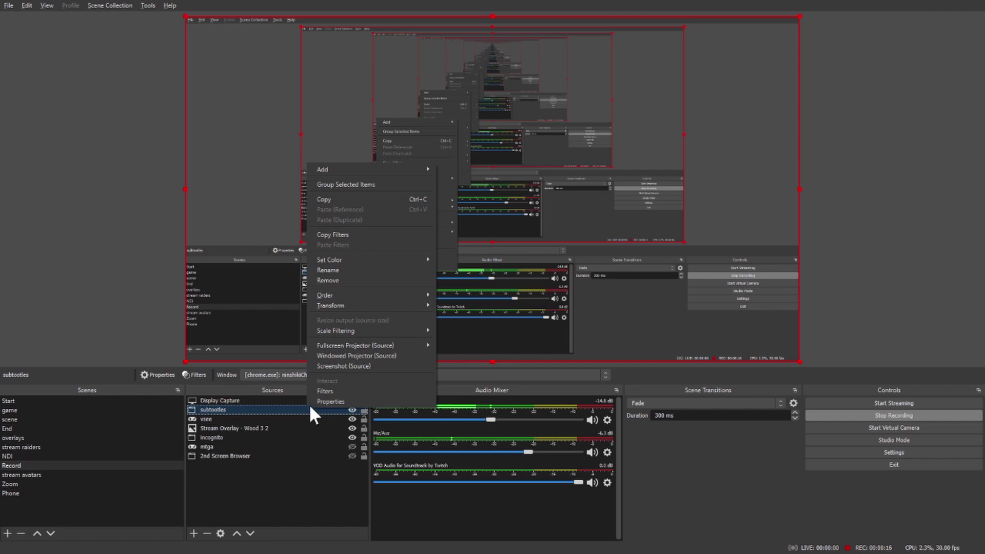
{"action": "mouse_move", "coordinate": [361, 307]}
{"action": "left_click", "coordinate": [438, 304]}
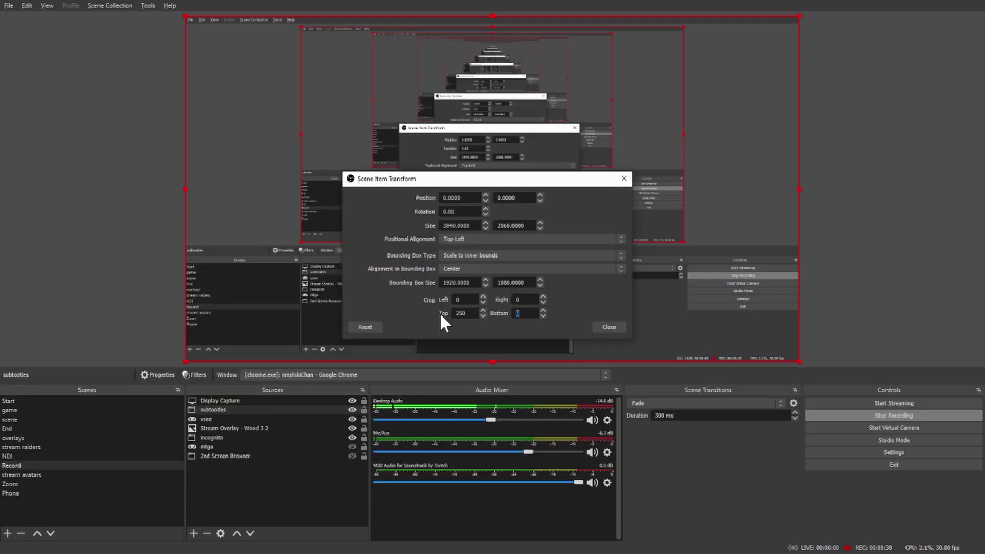
{"action": "type", "text": "500"}
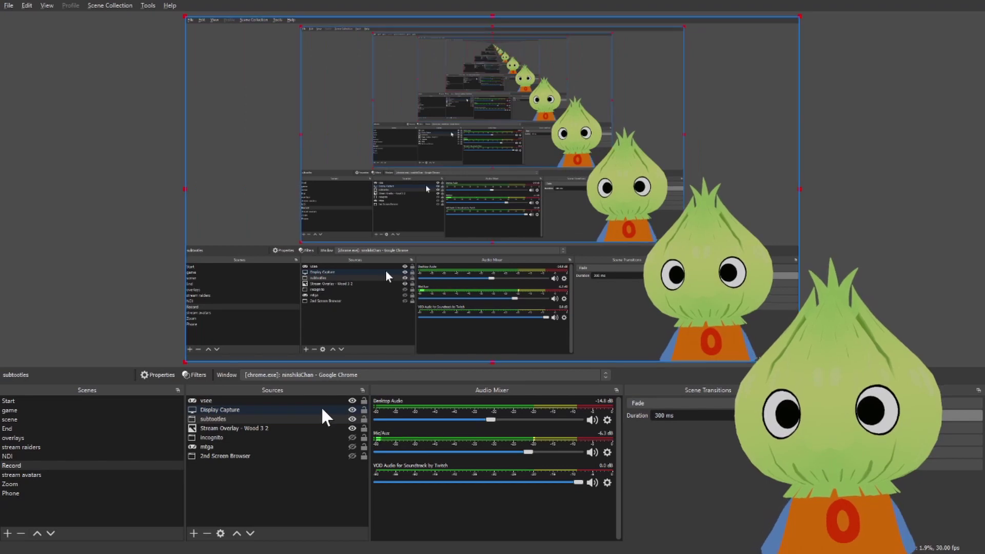
Add a Chroma Key filter to subtootles, keeping the Green key color
{"action": "right_click", "coordinate": [312, 419]}
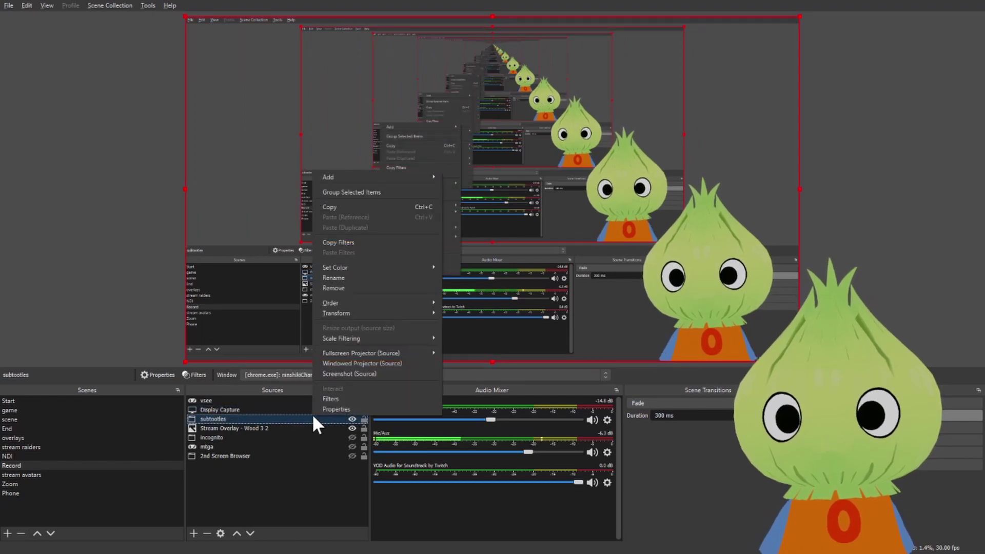
{"action": "left_click", "coordinate": [326, 399]}
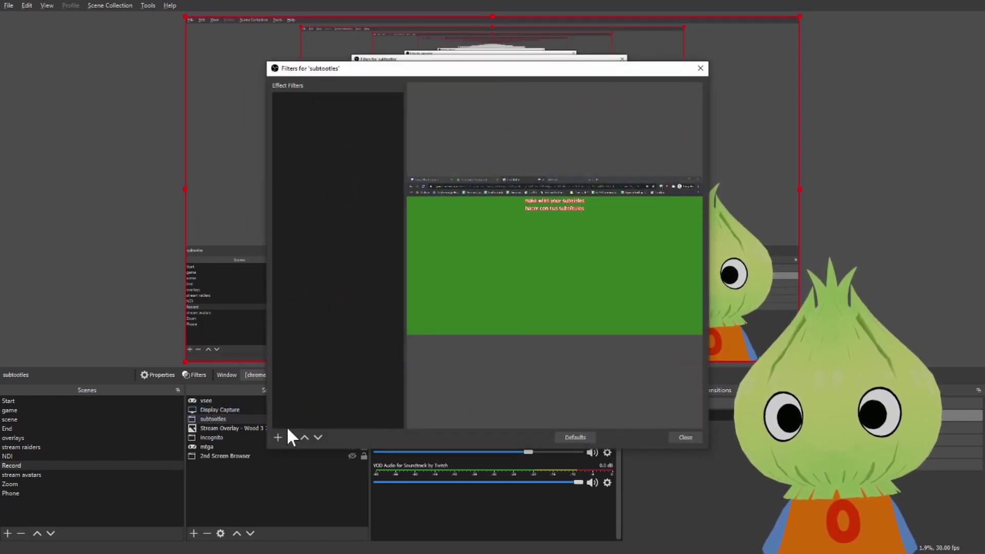
{"action": "left_click", "coordinate": [277, 437]}
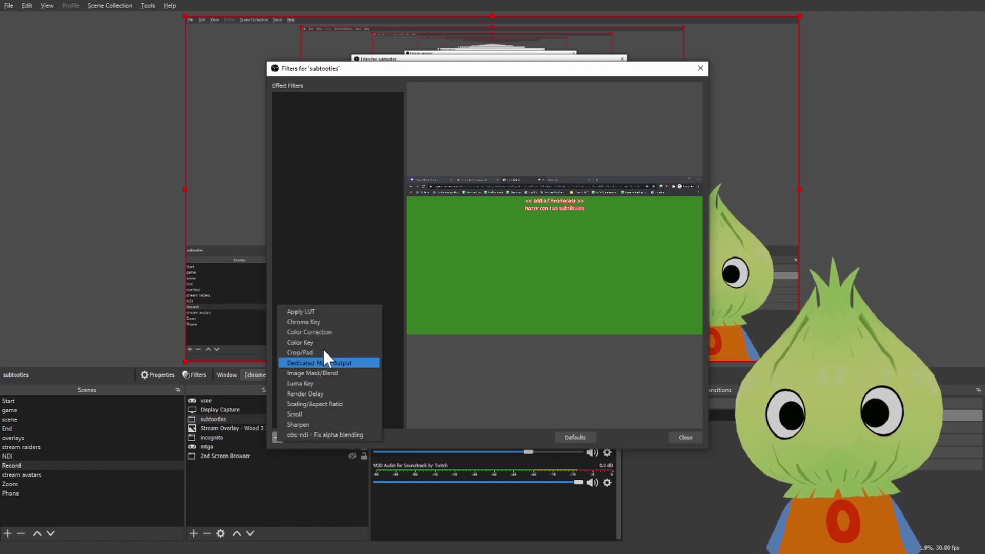
{"action": "left_click", "coordinate": [319, 322]}
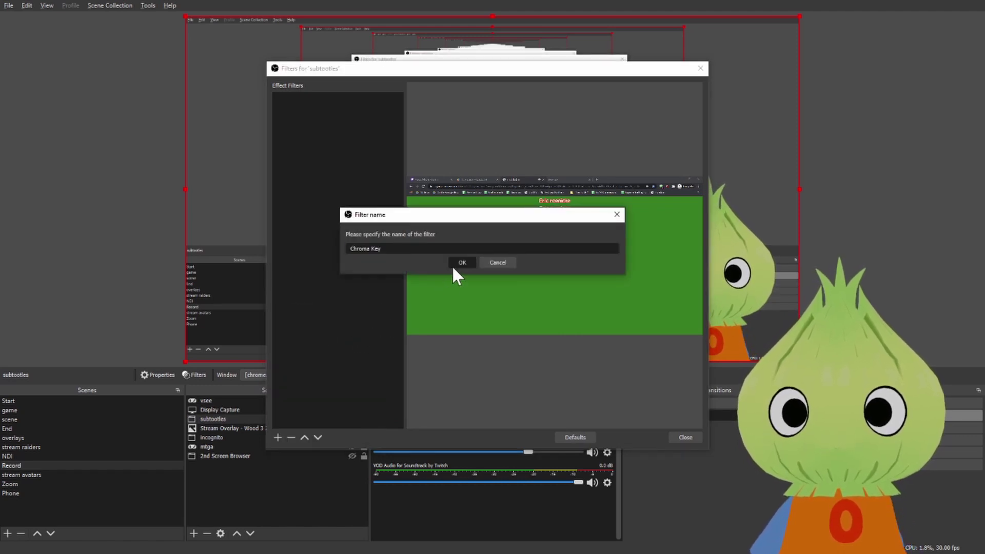
{"action": "left_click", "coordinate": [454, 265]}
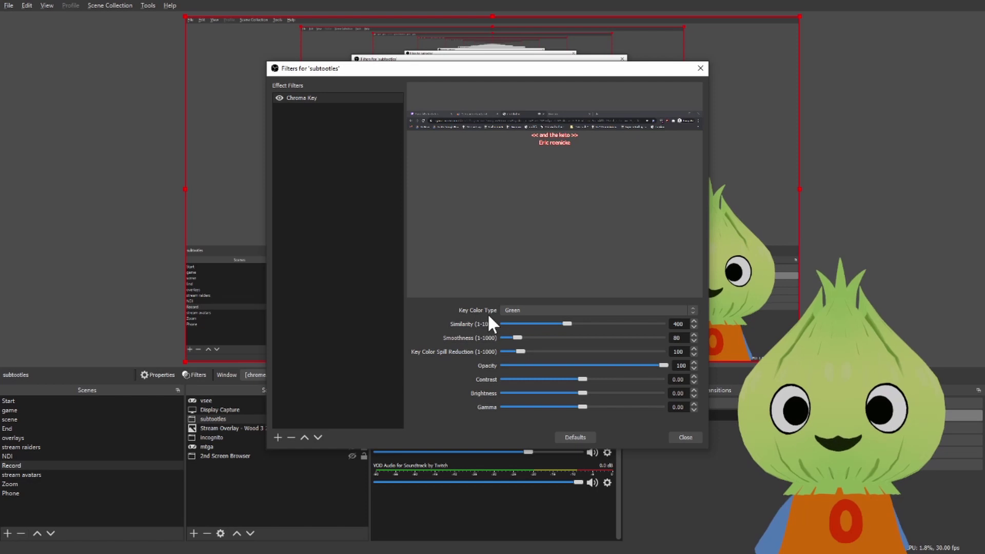